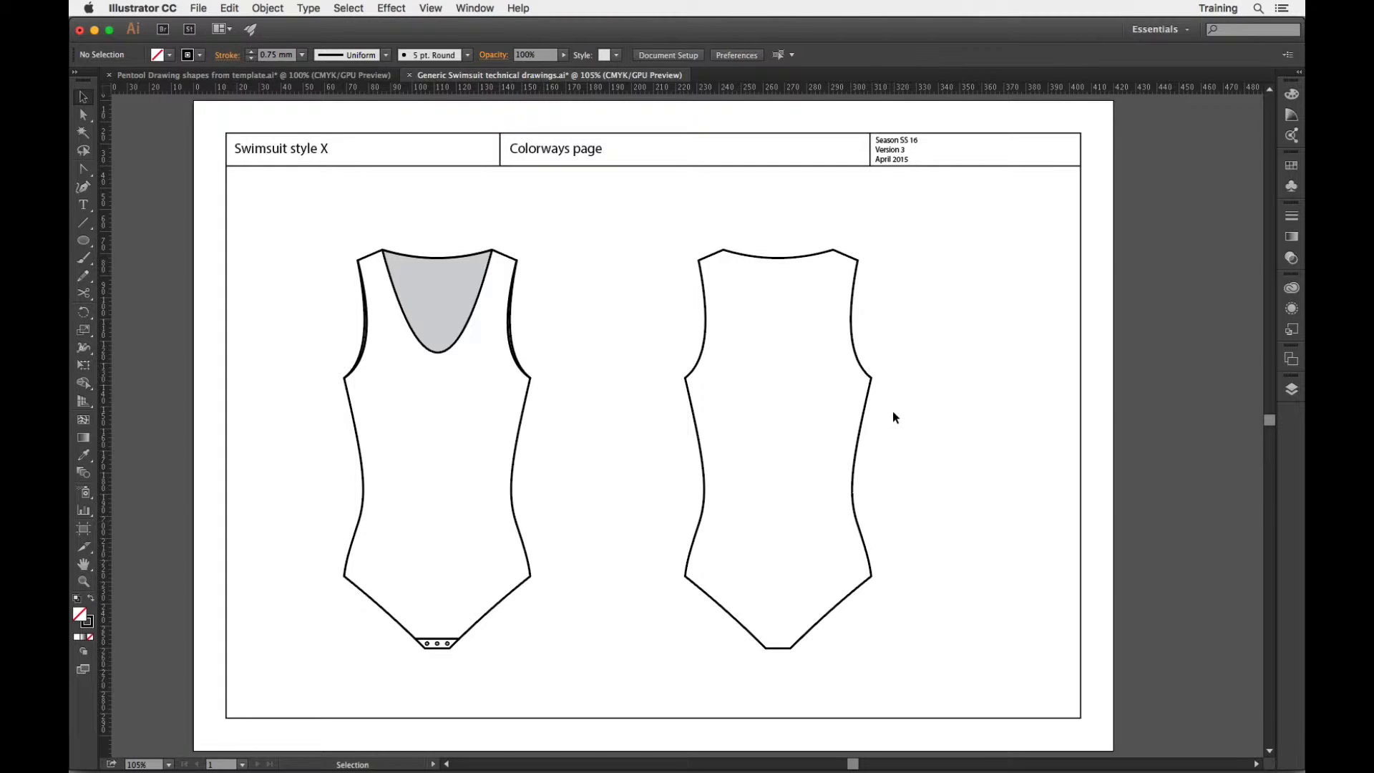
Step: Select the back-view swimsuit's side and leg outline paths individually, and try to move one side seam away from the body
click(859, 453)
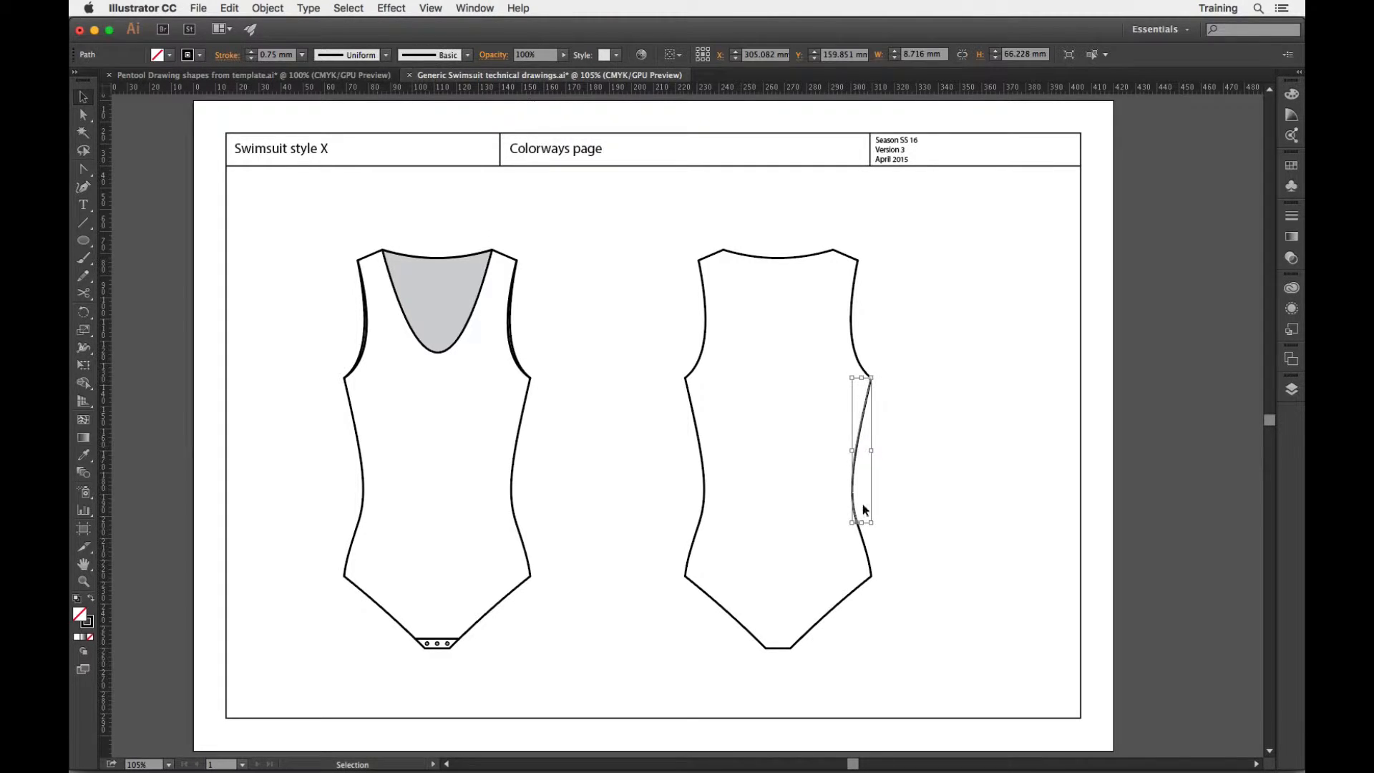
click(868, 559)
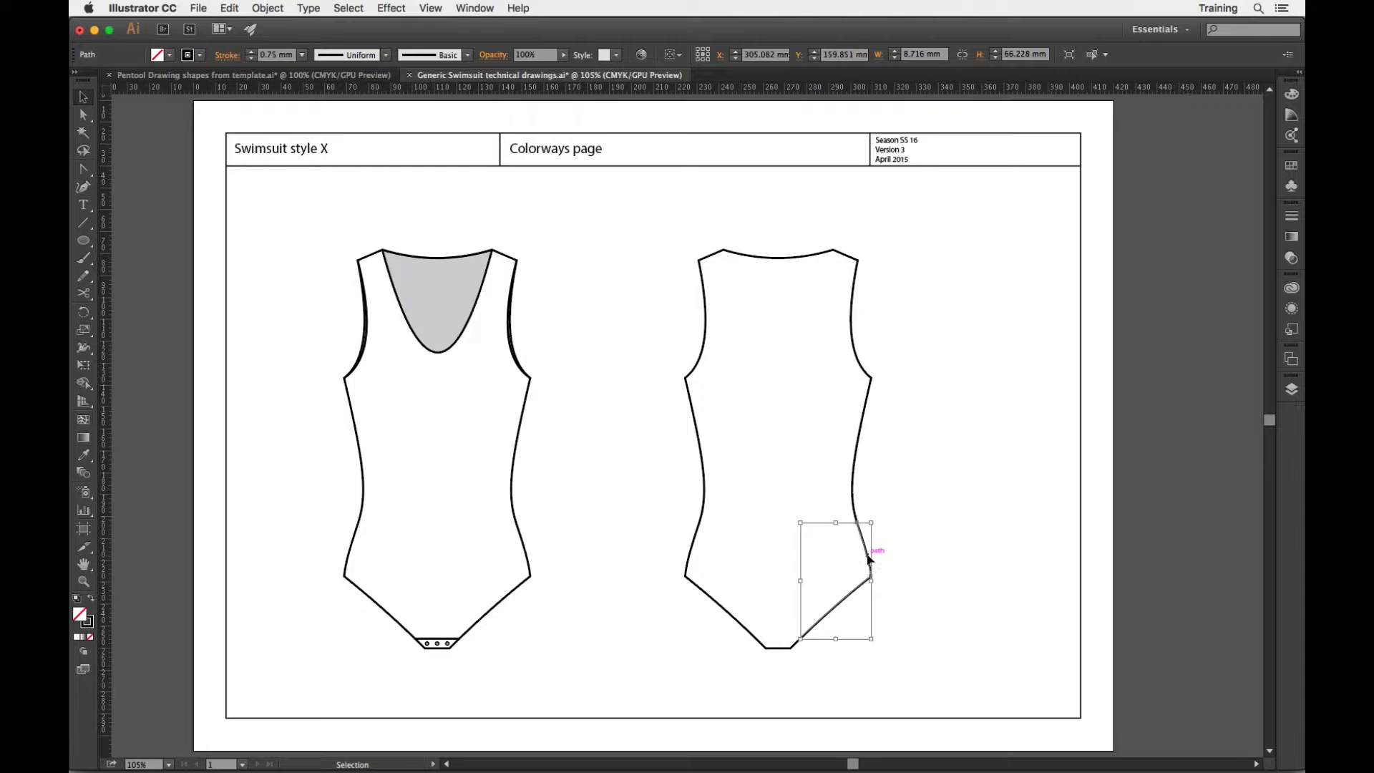
click(705, 486)
key(super+equal)
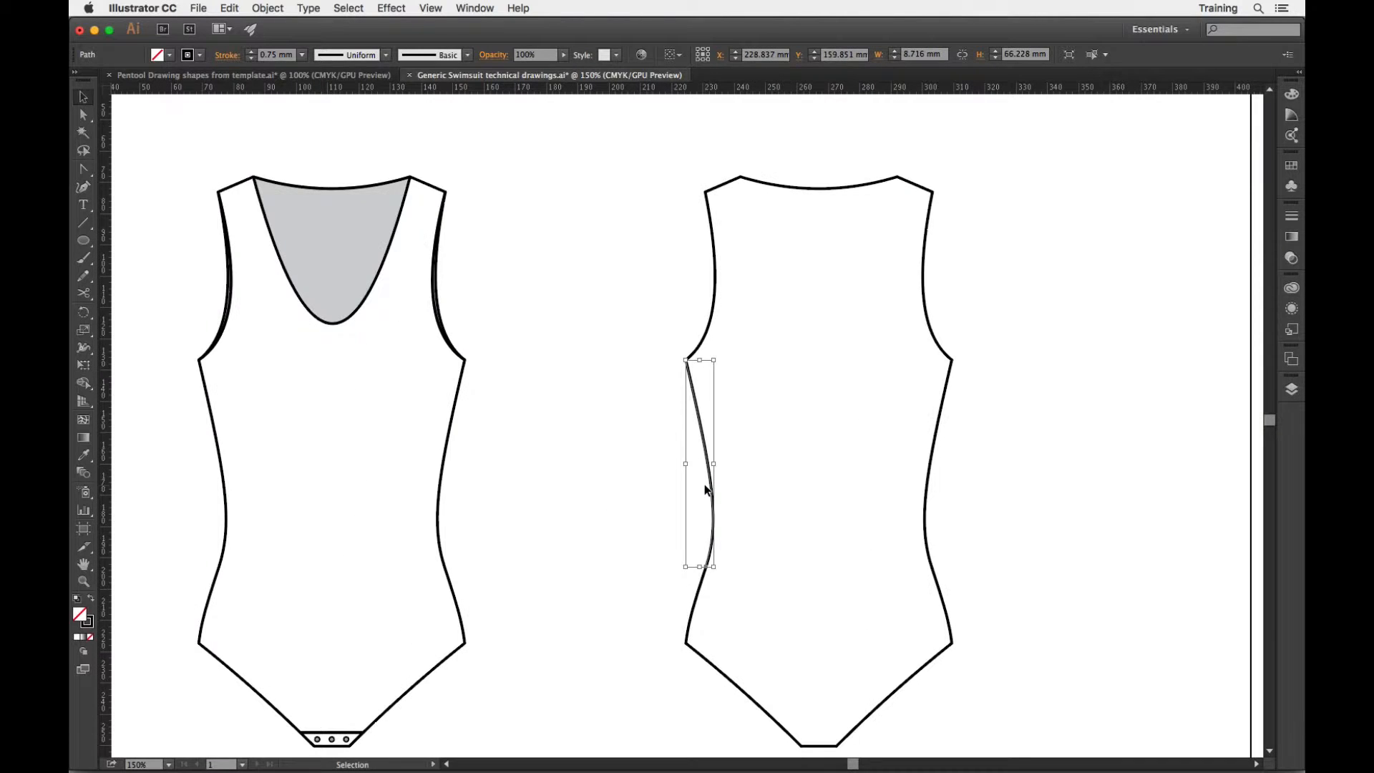
drag(711, 462, 653, 472)
key(a)
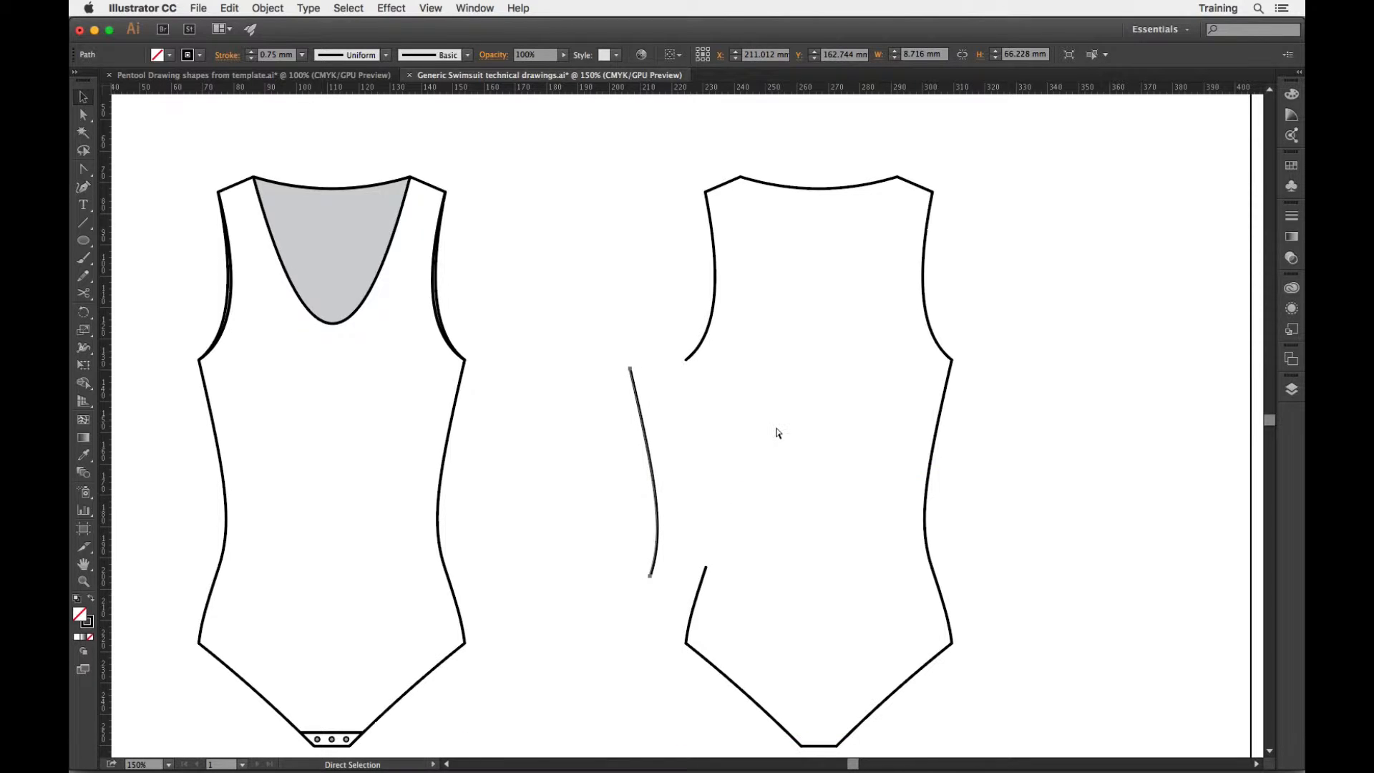
key(super+z)
key(v)
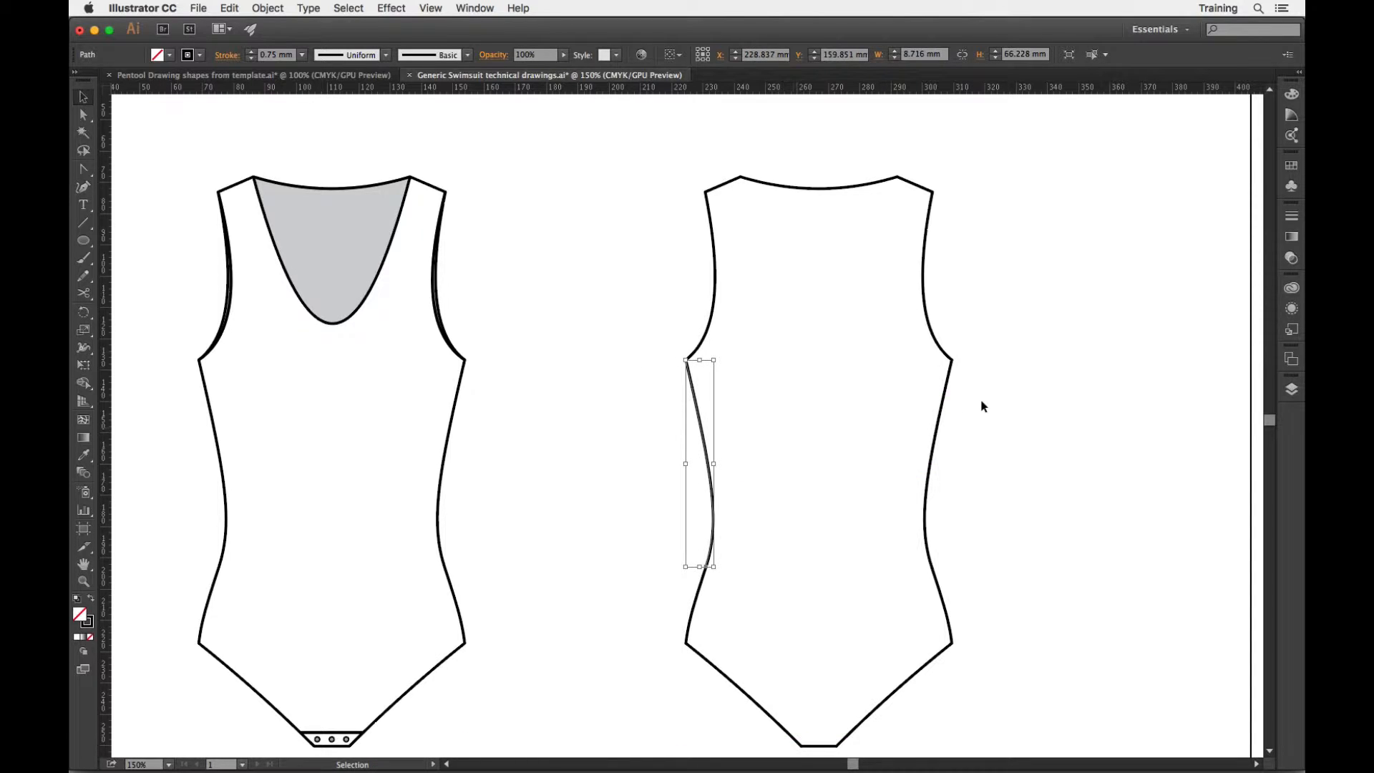
key(super+minus)
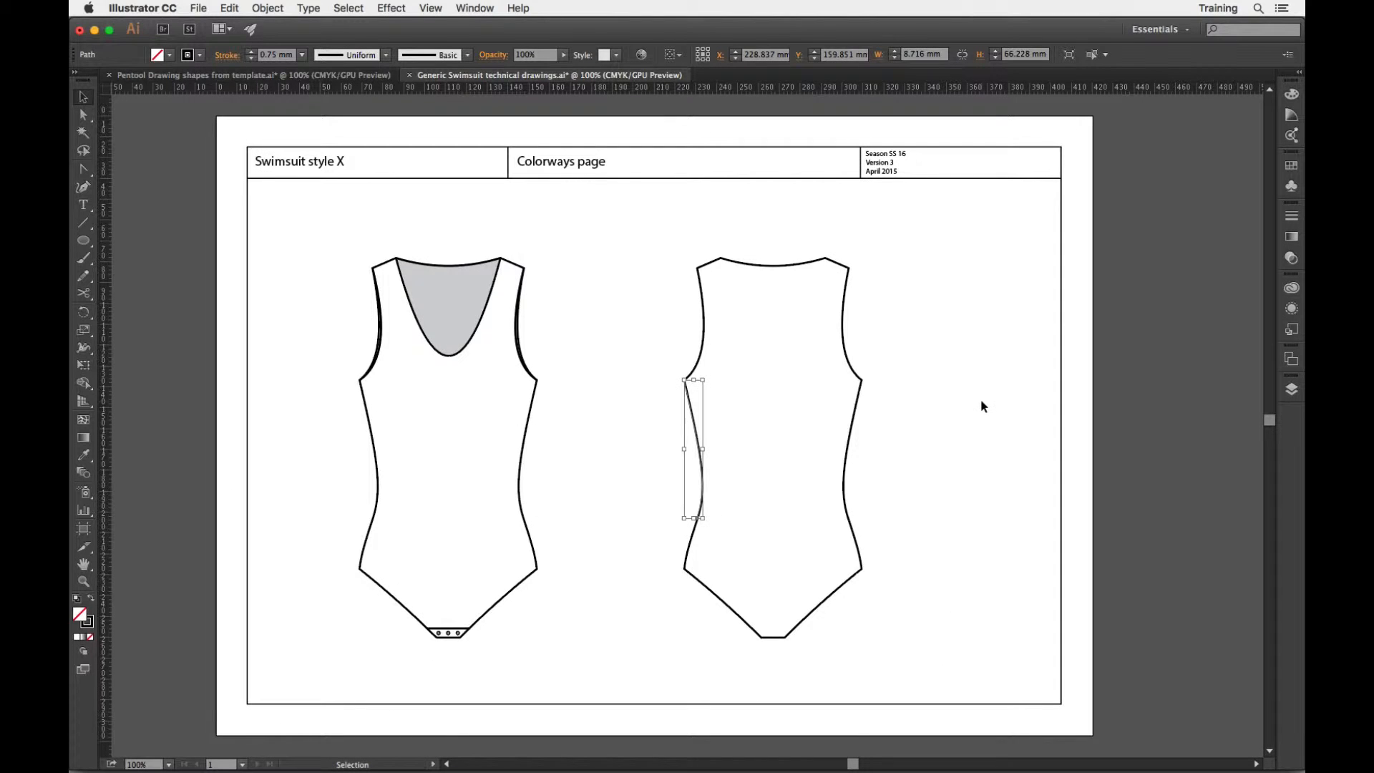
click(983, 406)
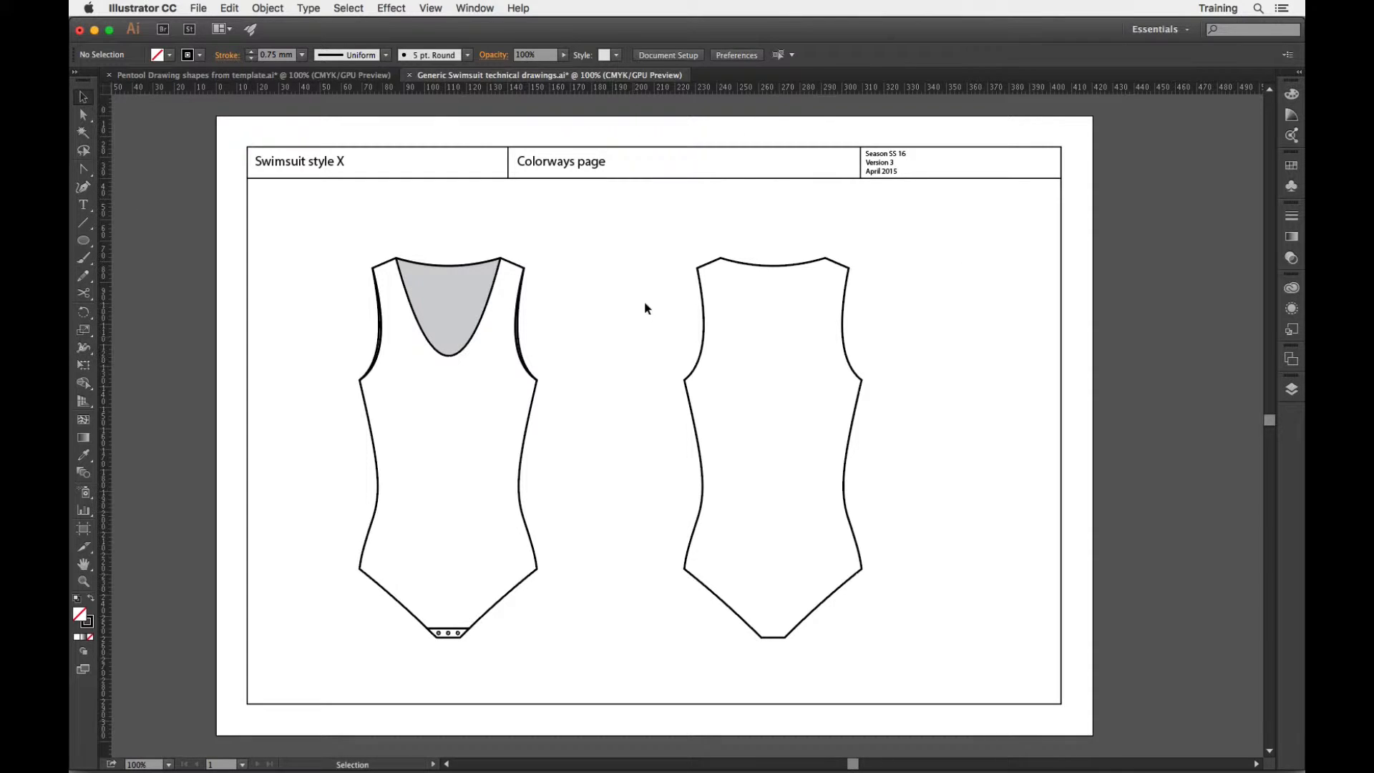
Step: Select all the outline paths of the back-view swimsuit drawing together
drag(655, 241, 892, 666)
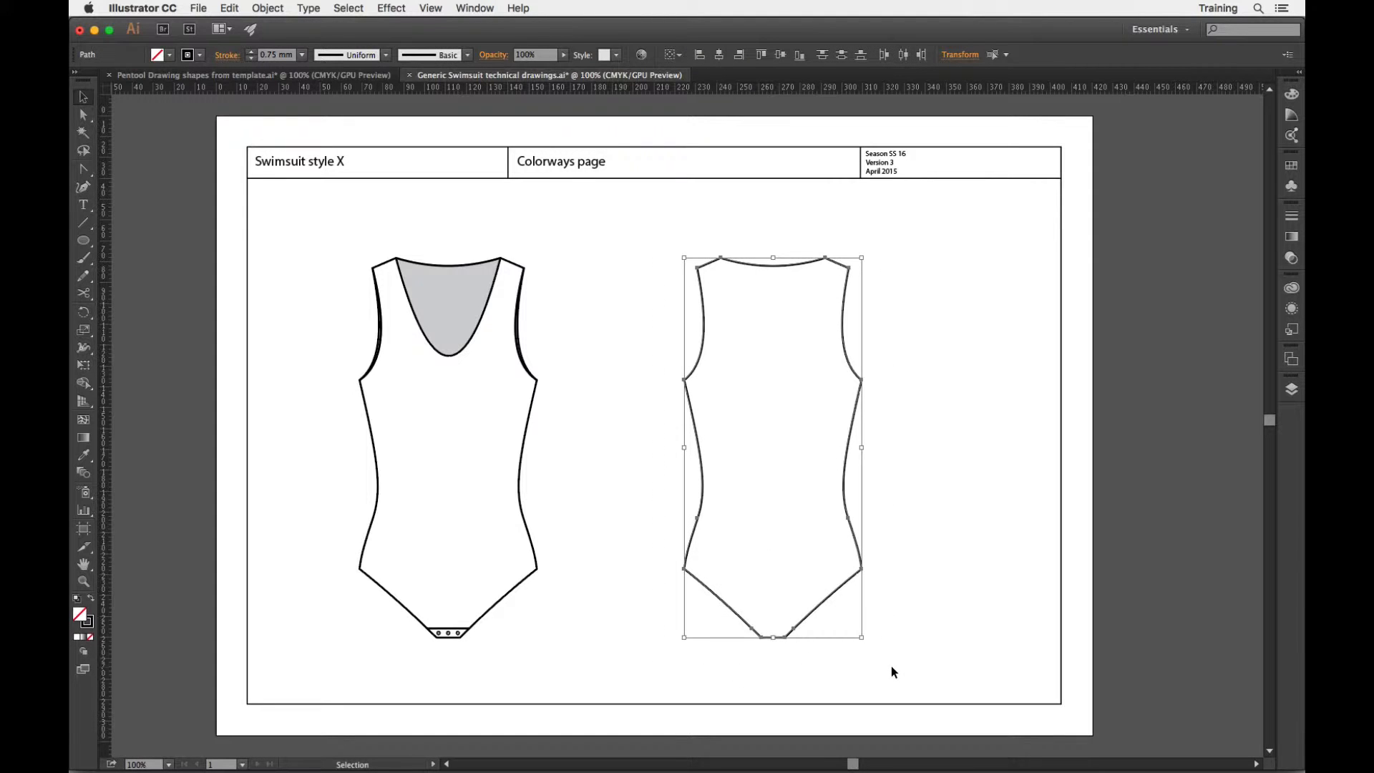
key(a)
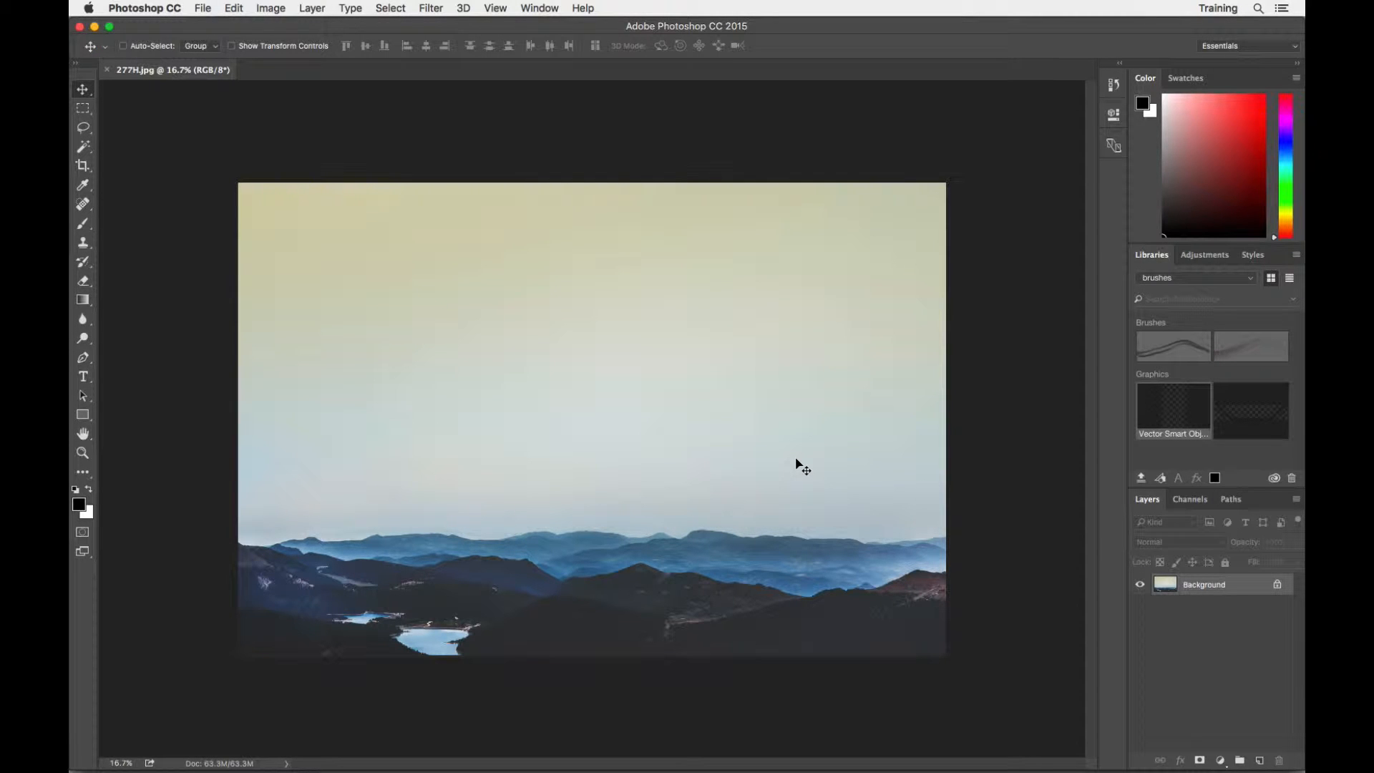
Step: Switch to Safari to view the Gratisography free-picture site, and return to the 277H.jpg image in Photoshop
key(alt+super+i)
key(super+Tab)
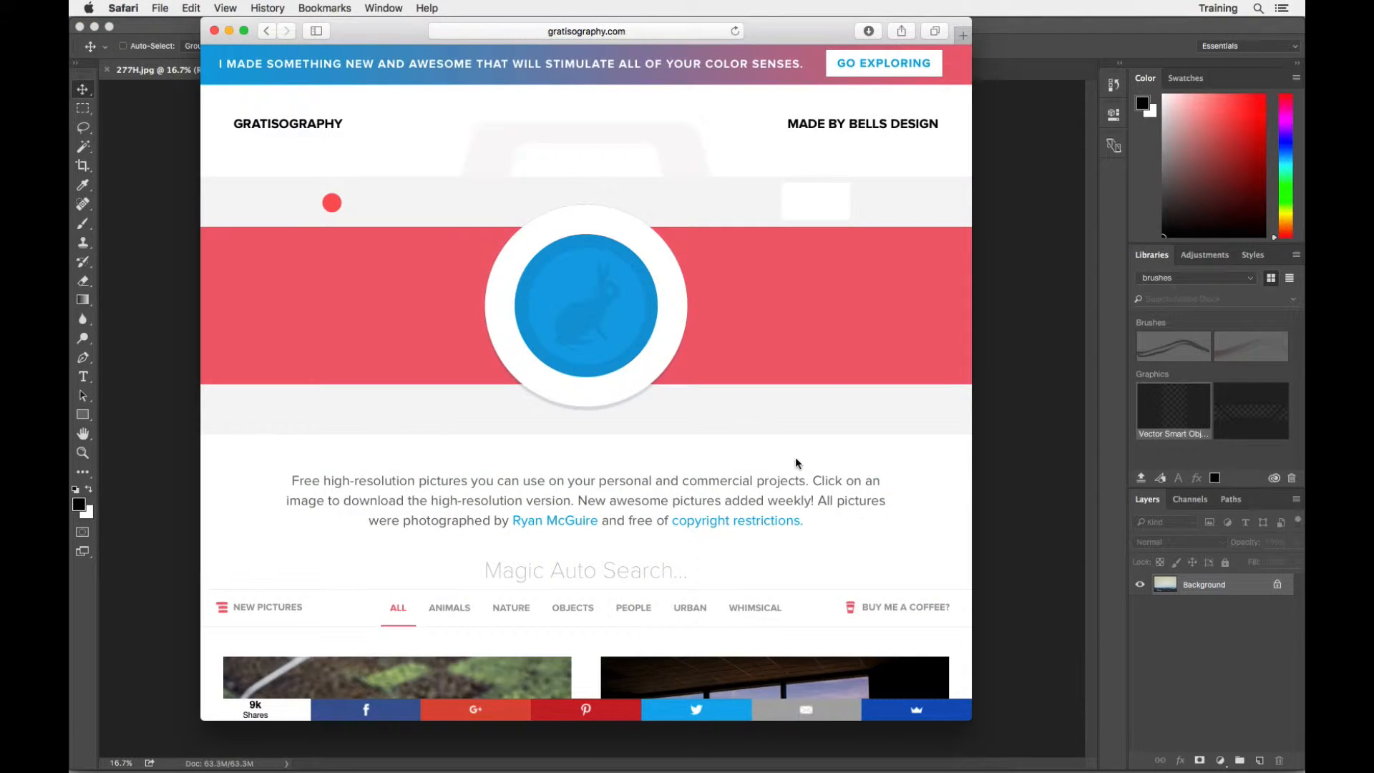
scroll(796, 456, up, 1)
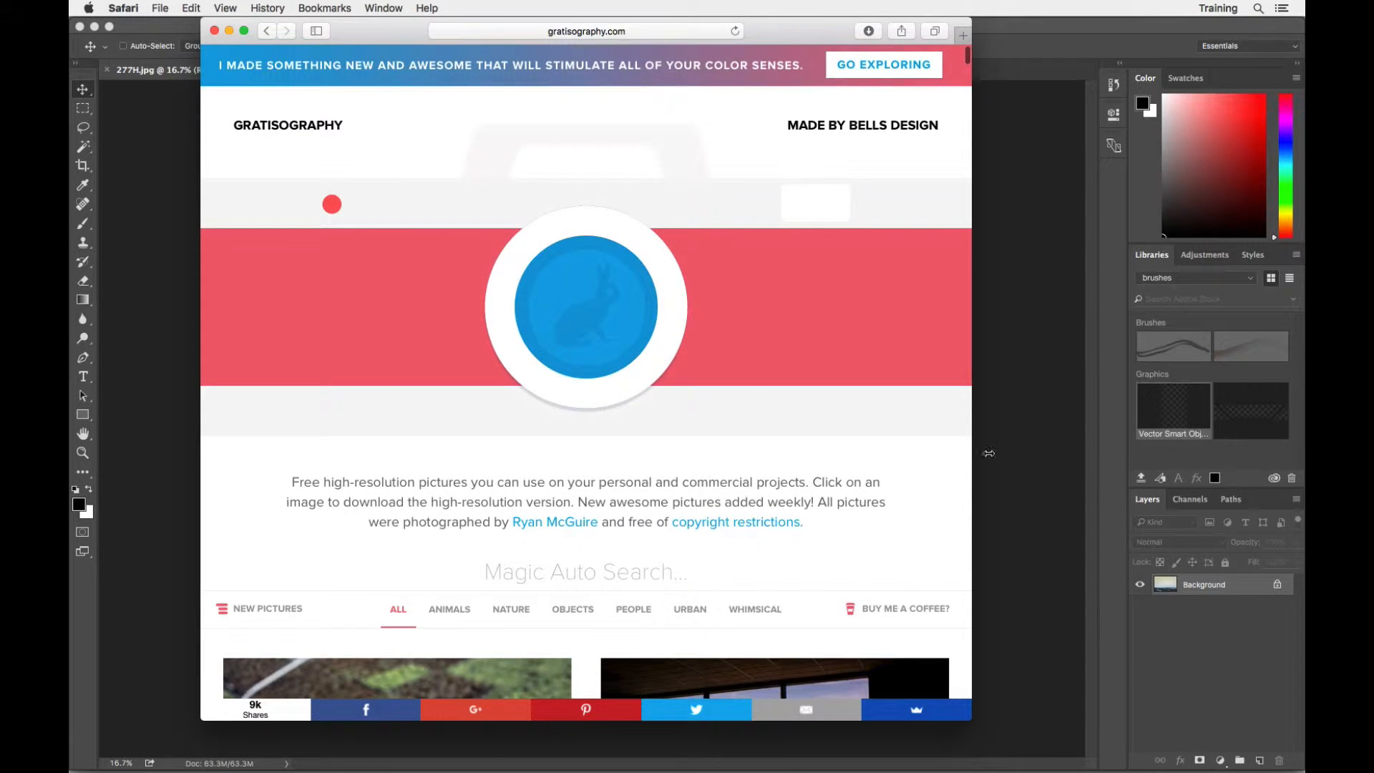
key(super+Tab)
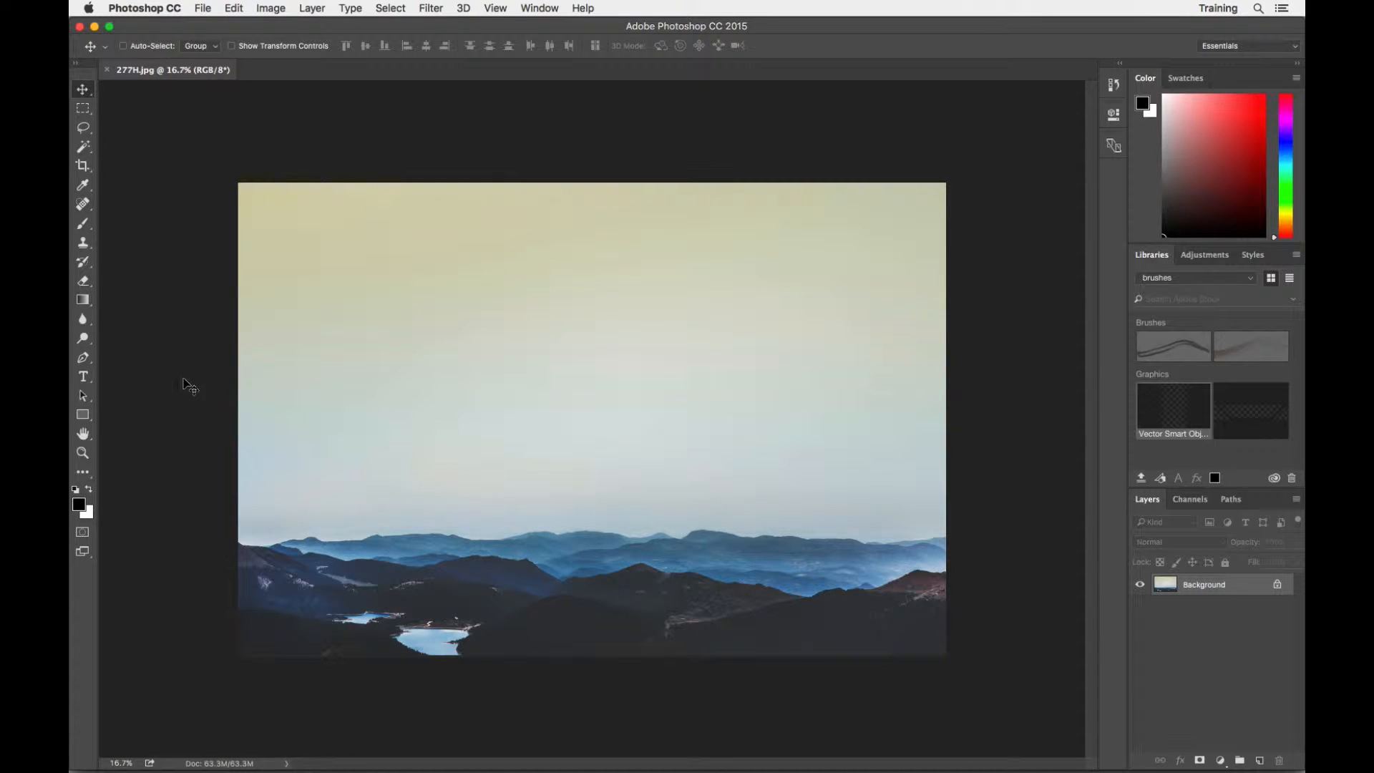
Step: Select the entire sky above the mountains with the Magic Wand at tolerance 32, adding the areas missed in the upper corner and along the horizon
click(84, 148)
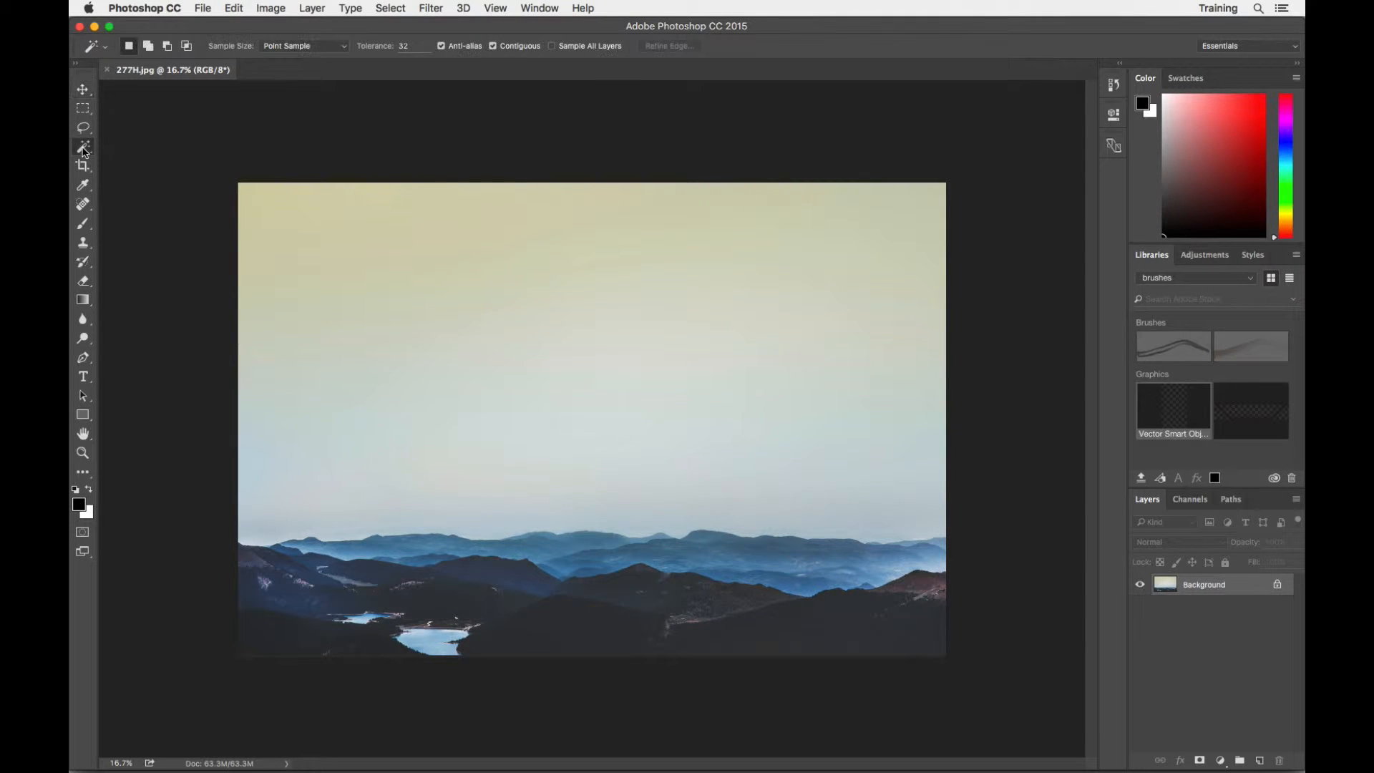
click(597, 350)
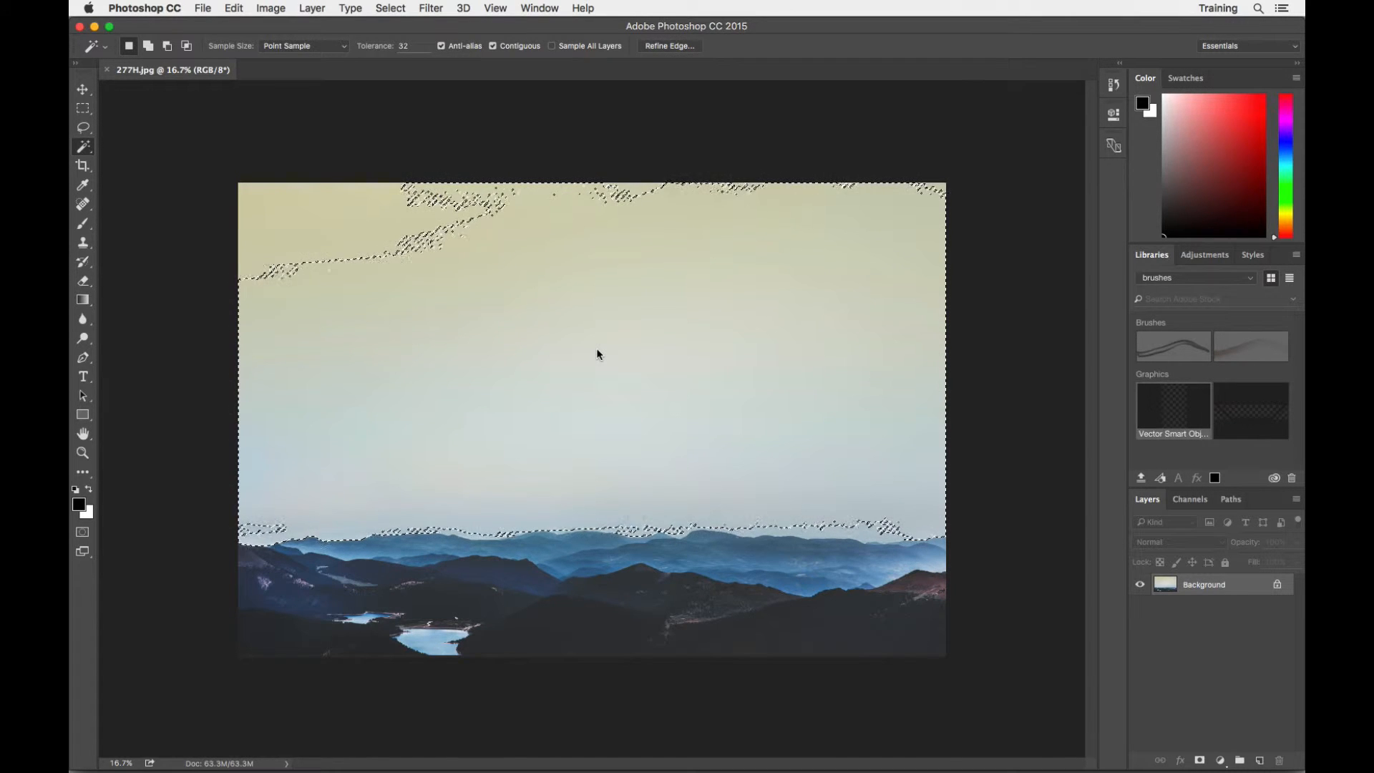
shift+click(326, 229)
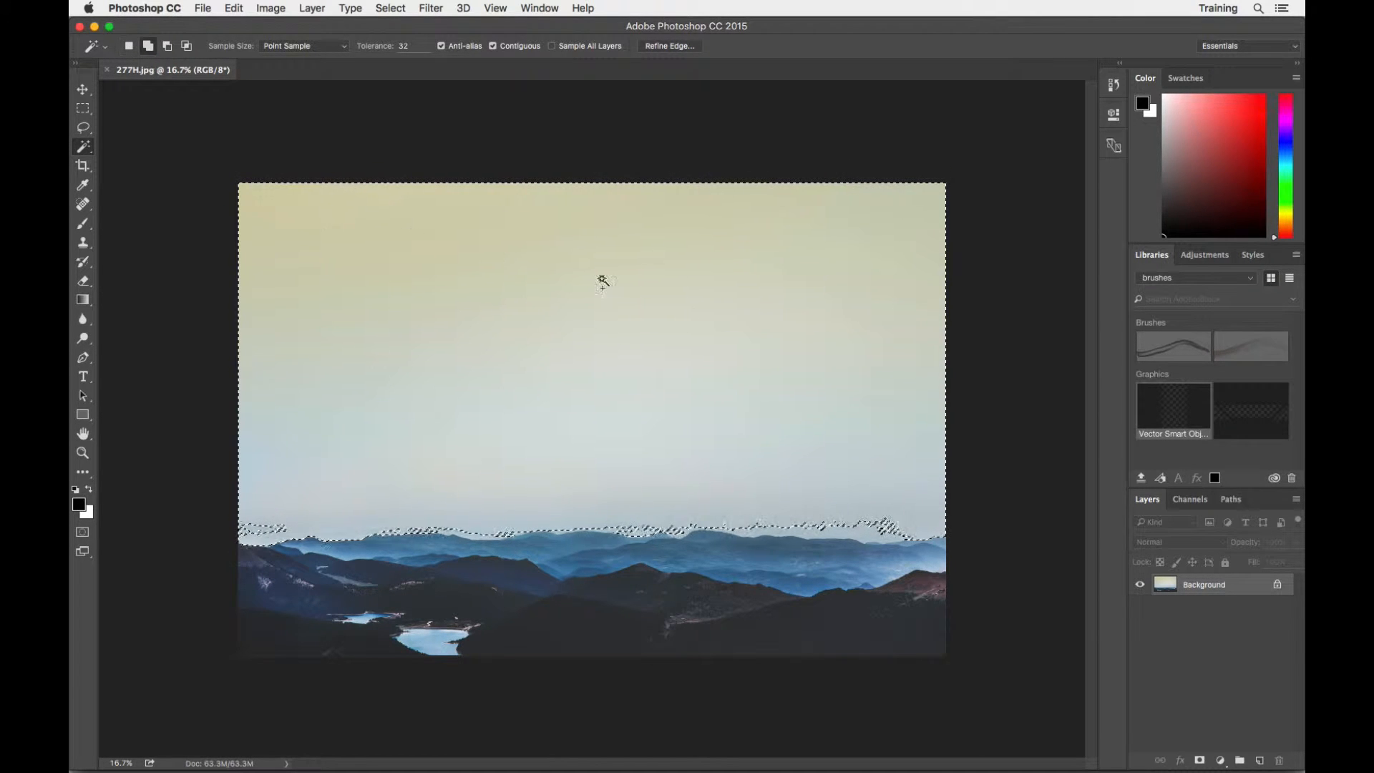
shift+click(807, 536)
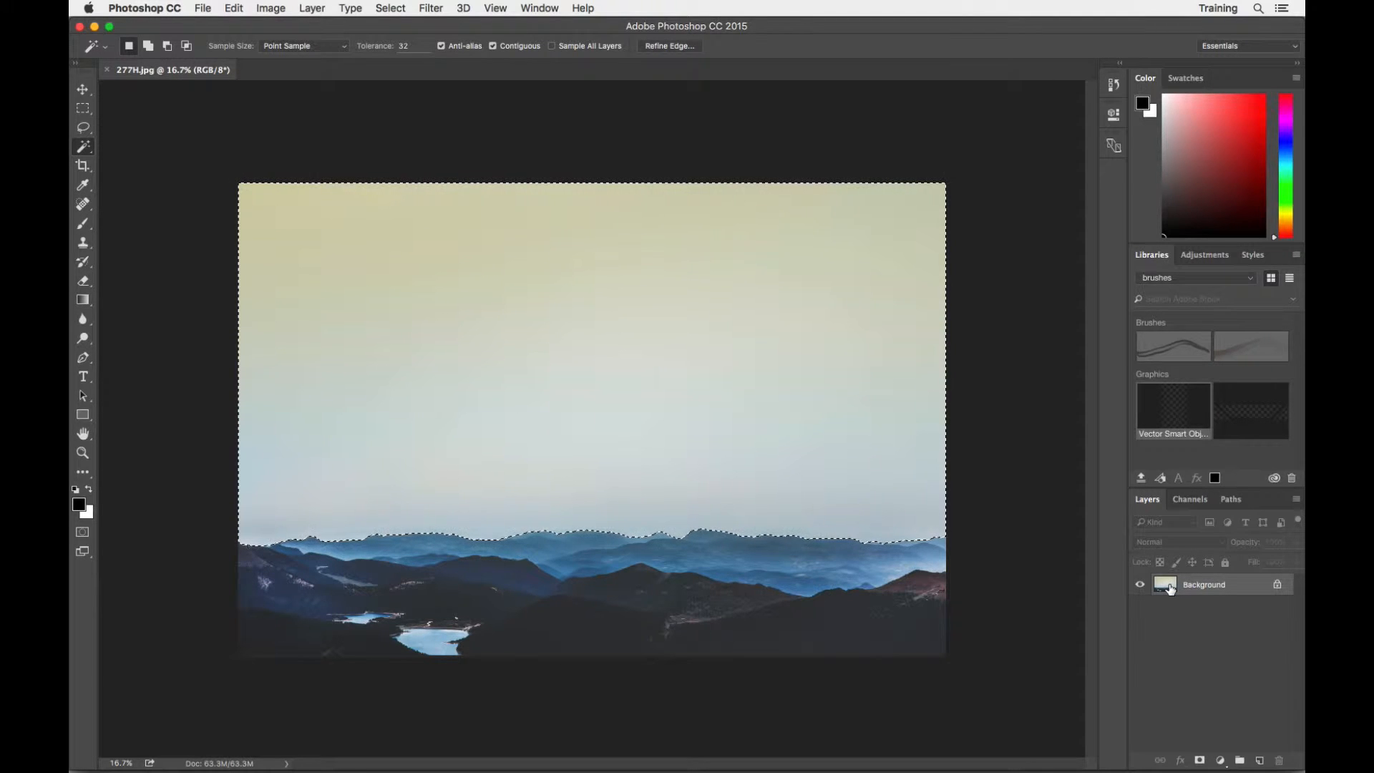
Step: Convert the locked Background into an editable layer named Layer 0, and toggle its visibility off and on
double_click(1171, 589)
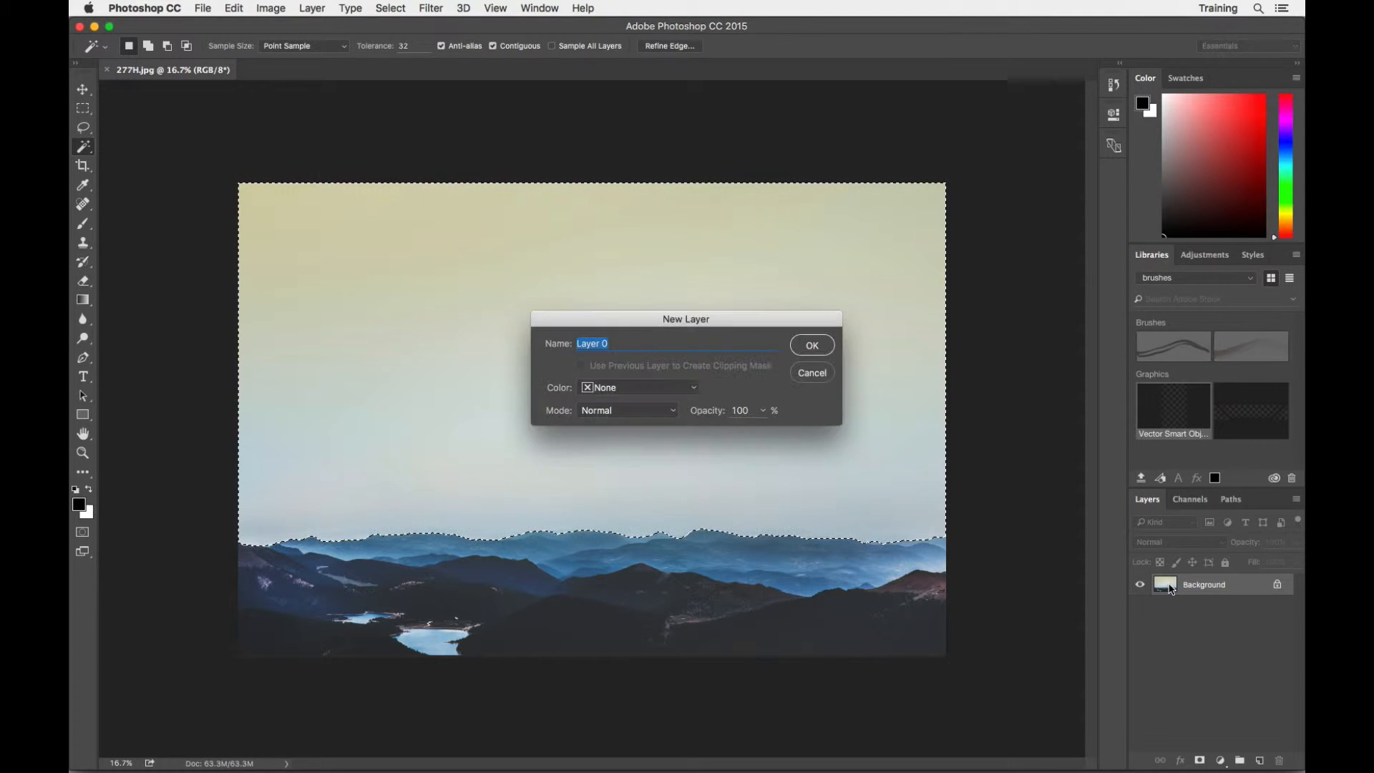
click(810, 346)
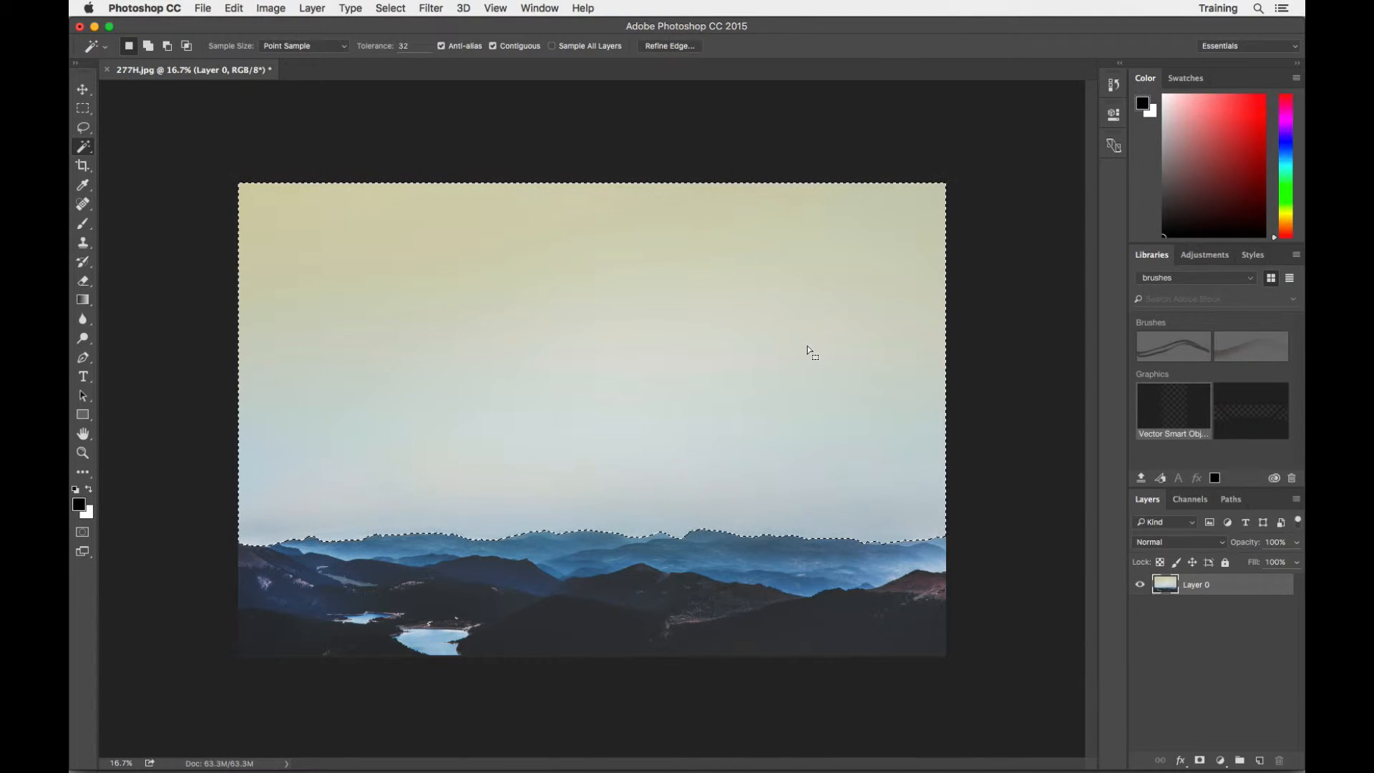
click(1138, 586)
click(1138, 586)
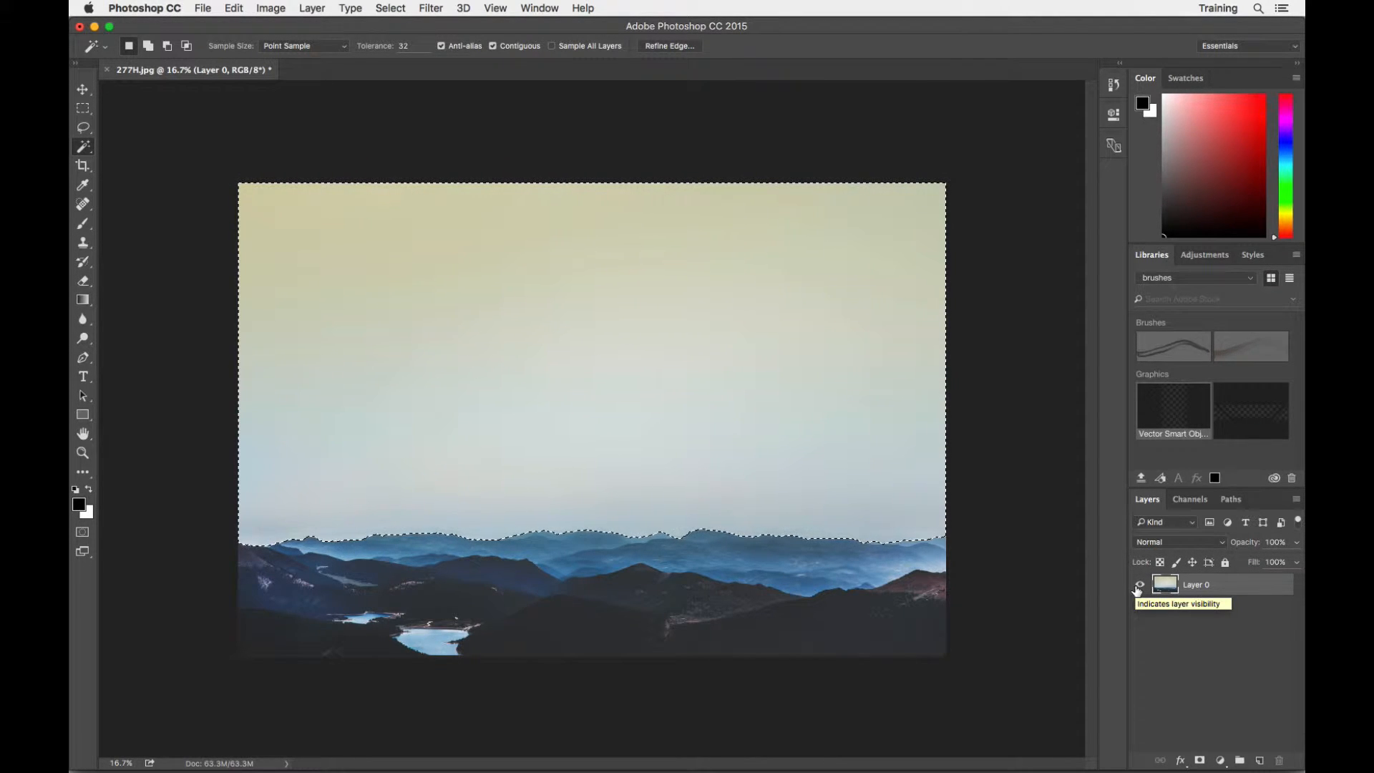
Step: Delete the selected sky from the mountain image and clear the selection
key(Delete)
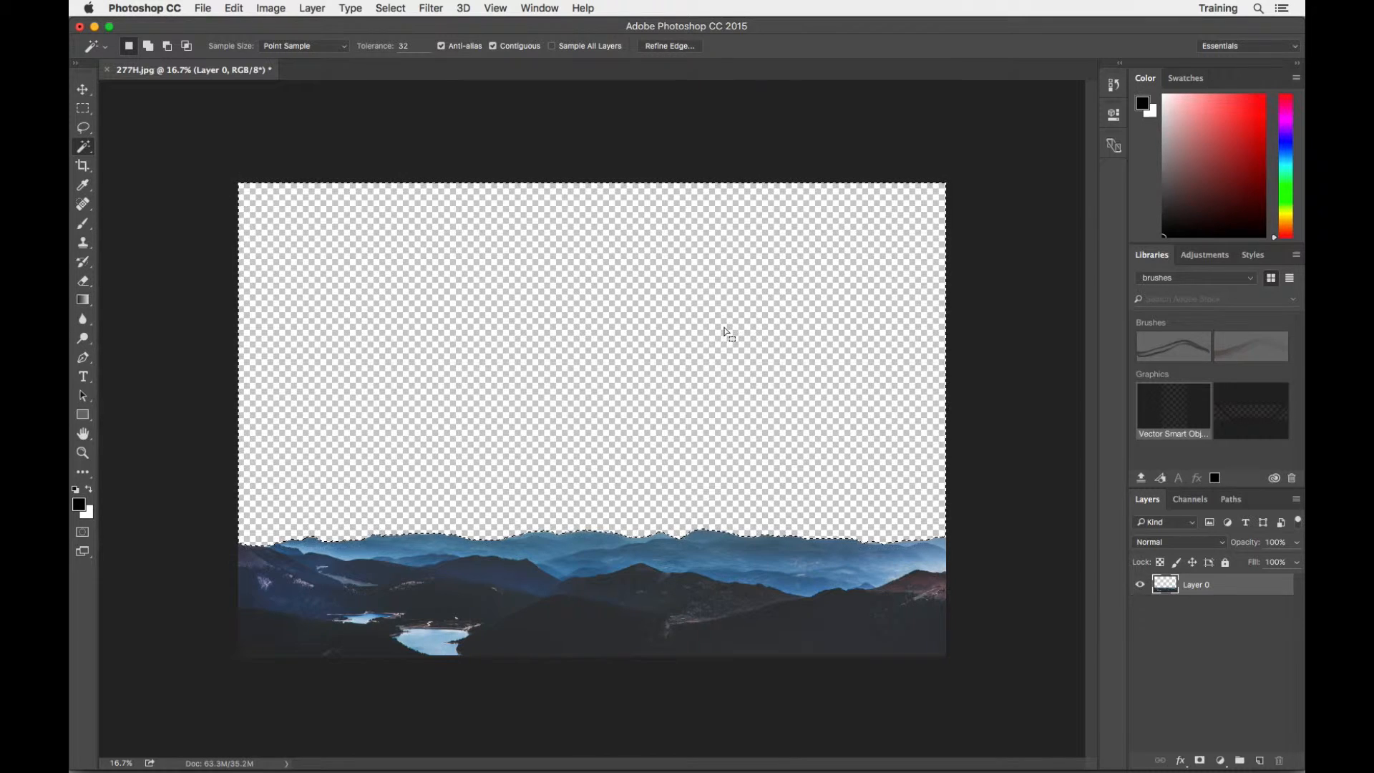
click(384, 6)
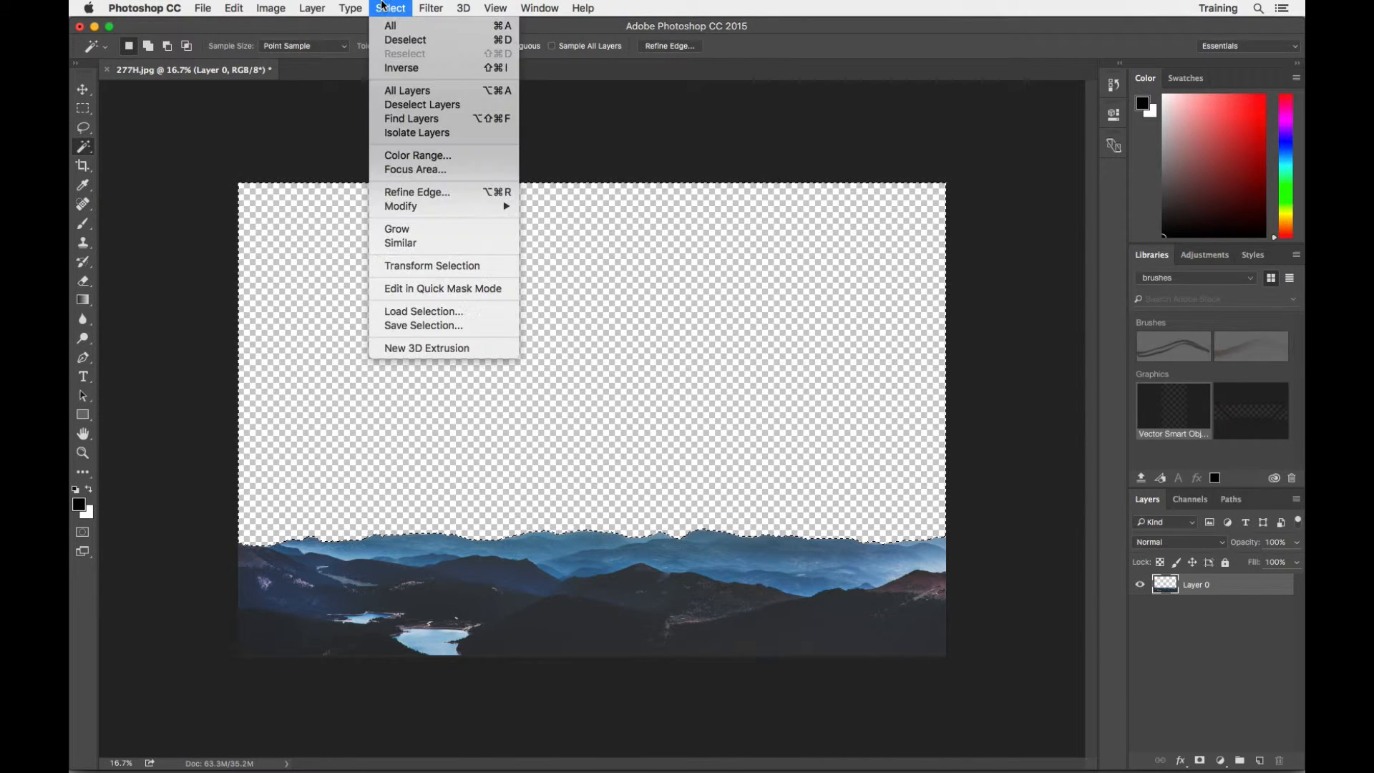
click(399, 40)
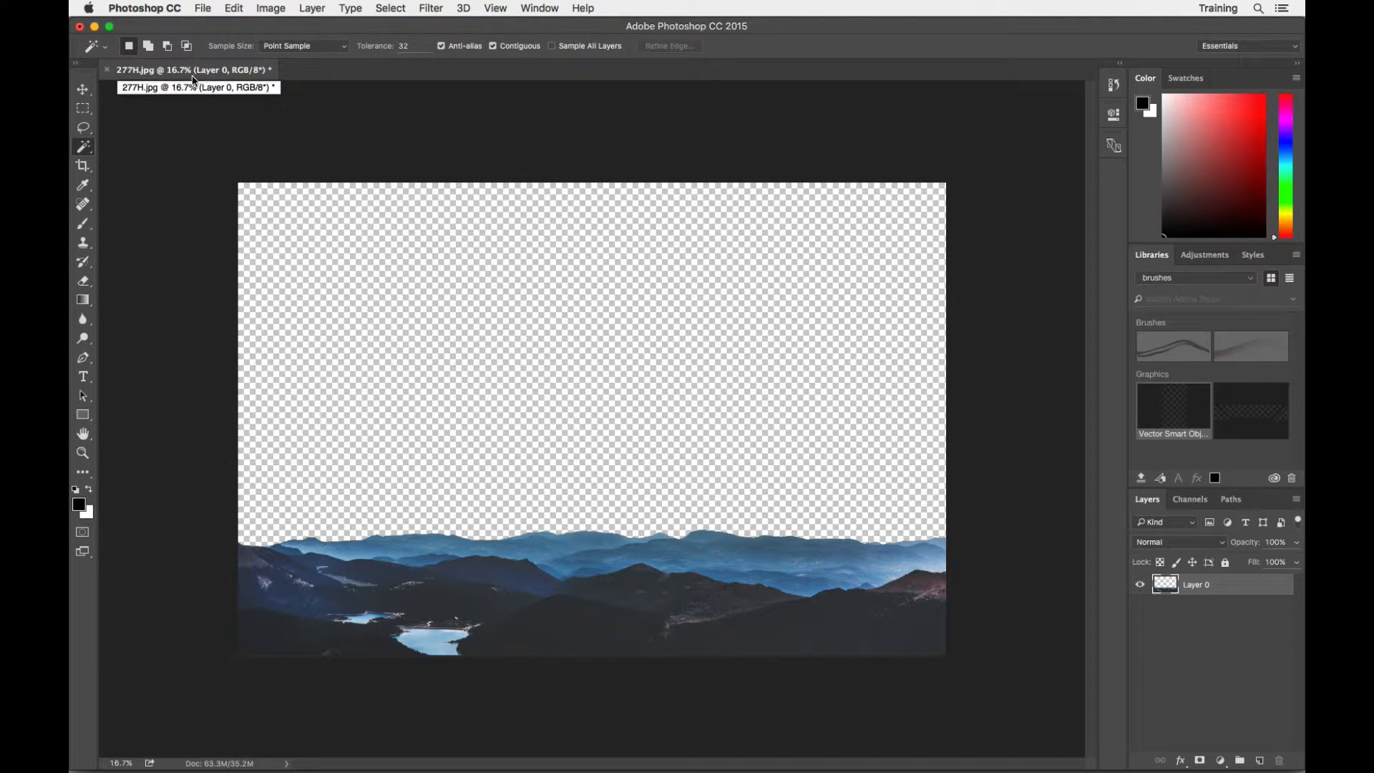
Step: Create a new portrait A4 document from the International Paper document type at 300 pixels/inch with a white background
click(206, 8)
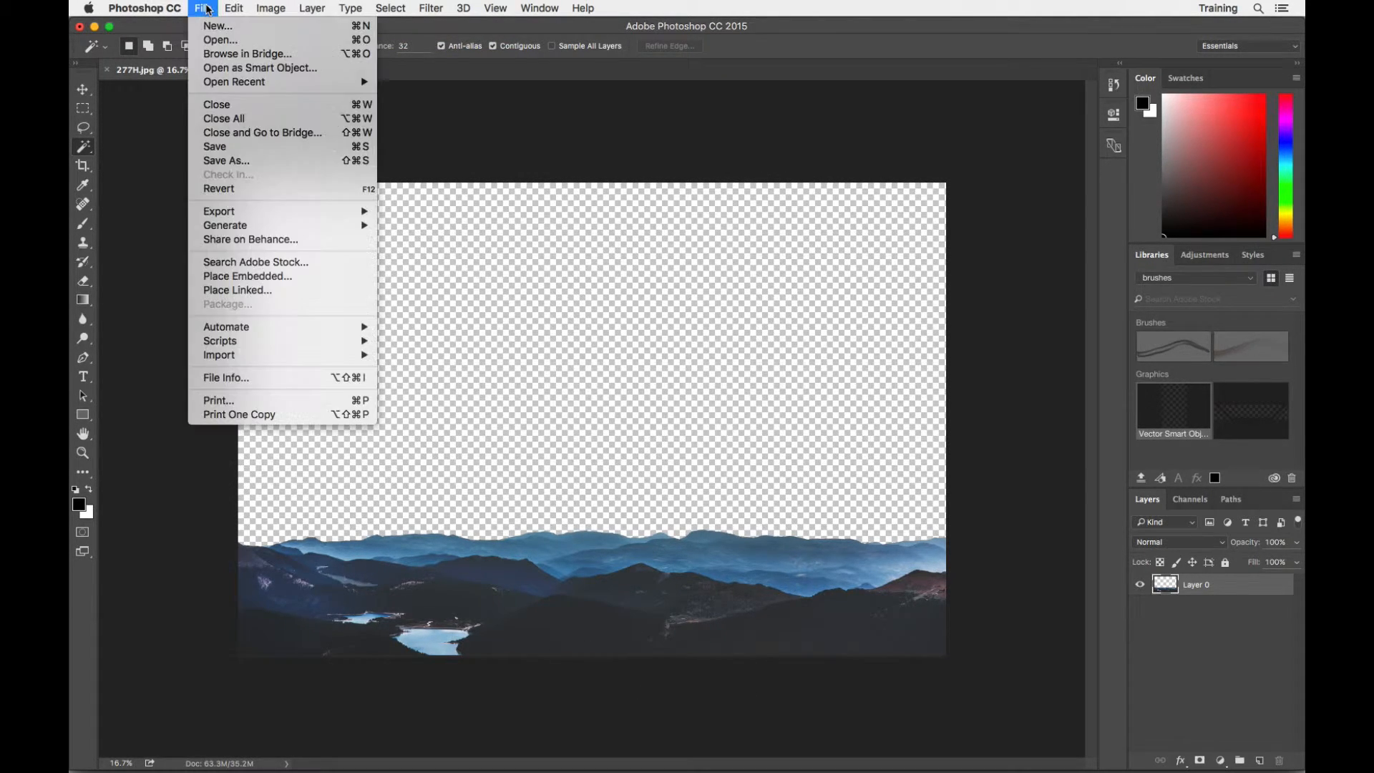
click(213, 27)
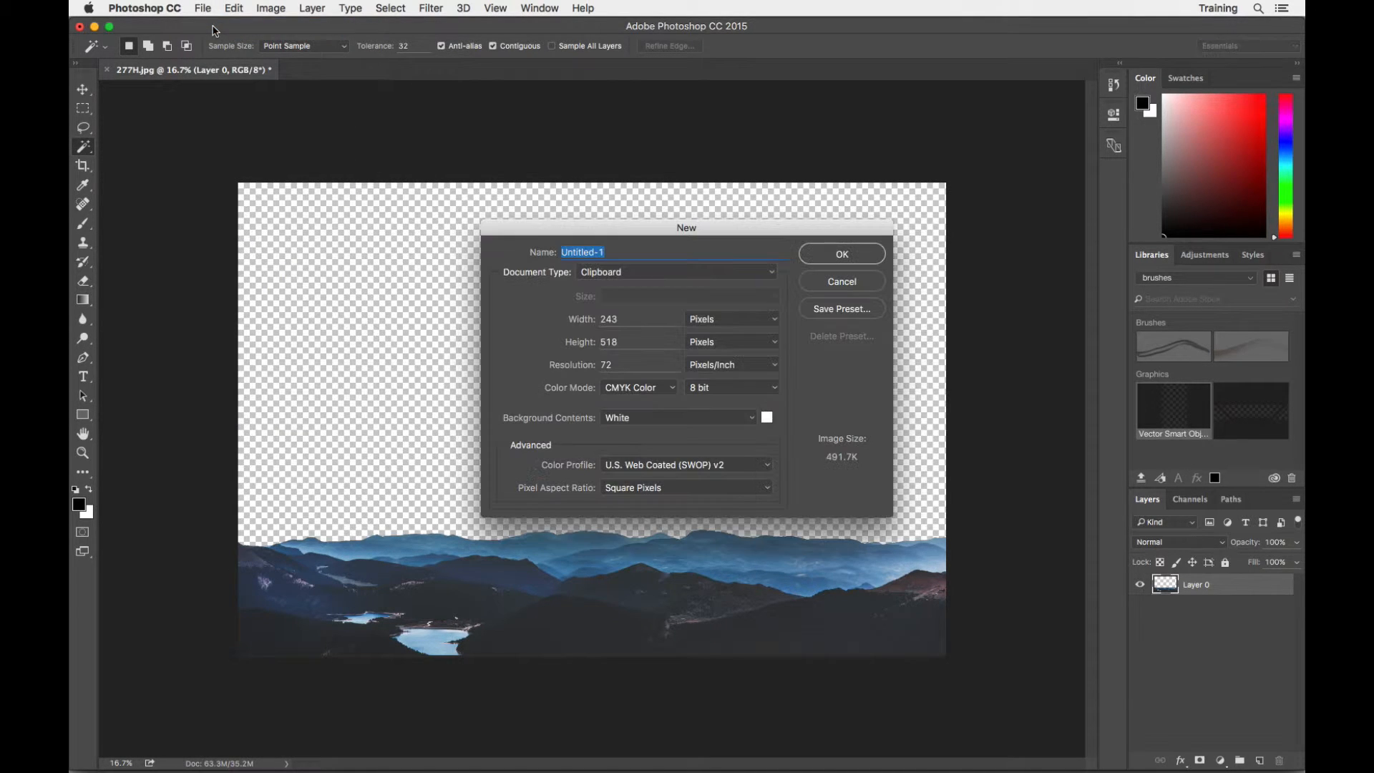
click(628, 272)
click(624, 327)
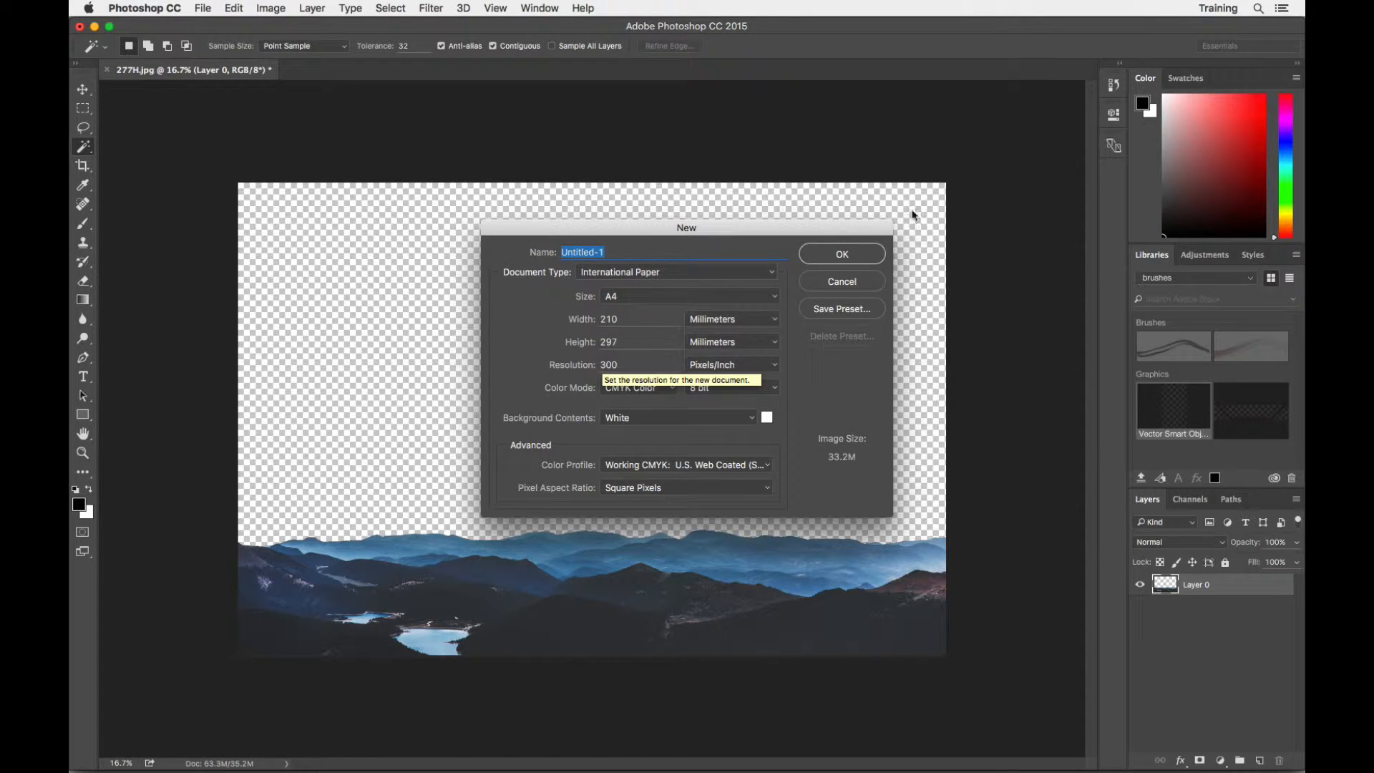
click(851, 256)
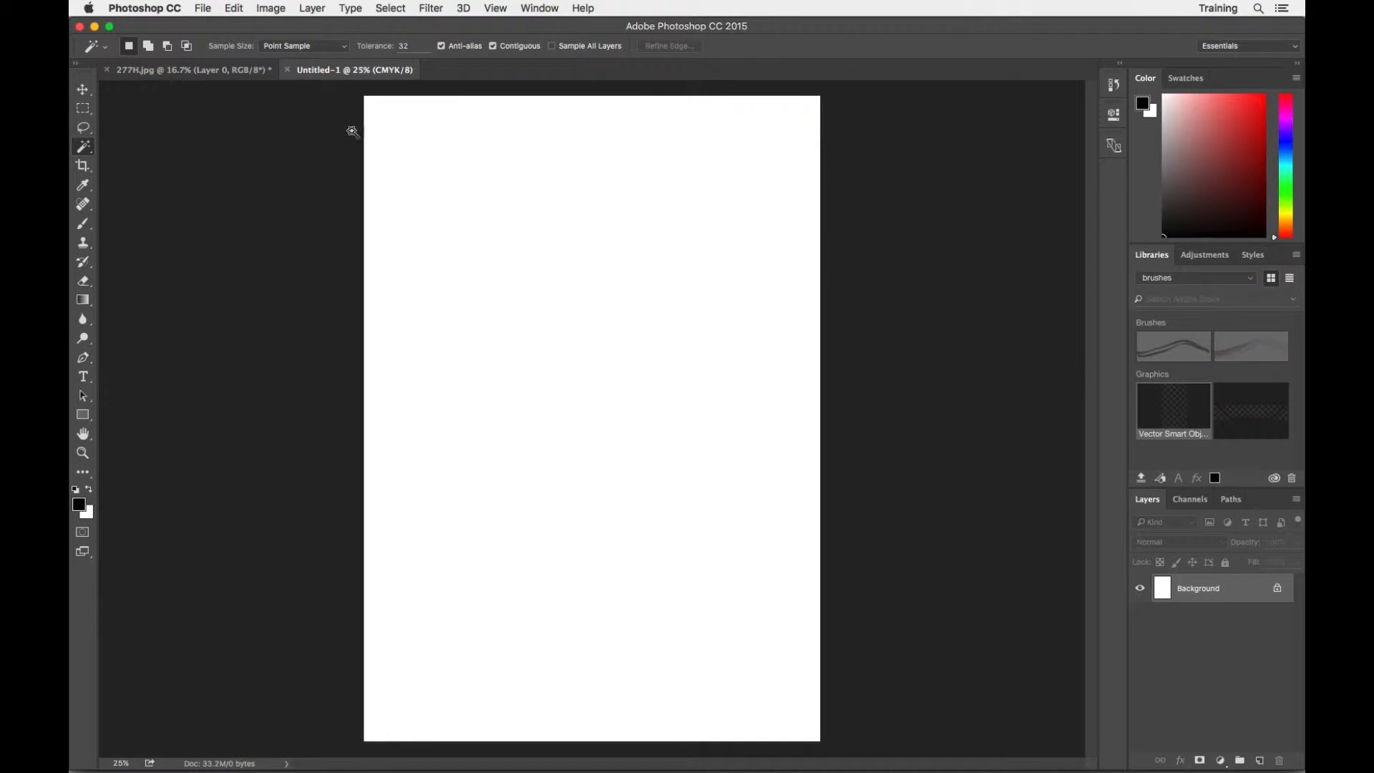
Step: Move a copy of the cut-out mountains from 277H.jpg into the new A4 document, and position it near the foot of the page
click(231, 75)
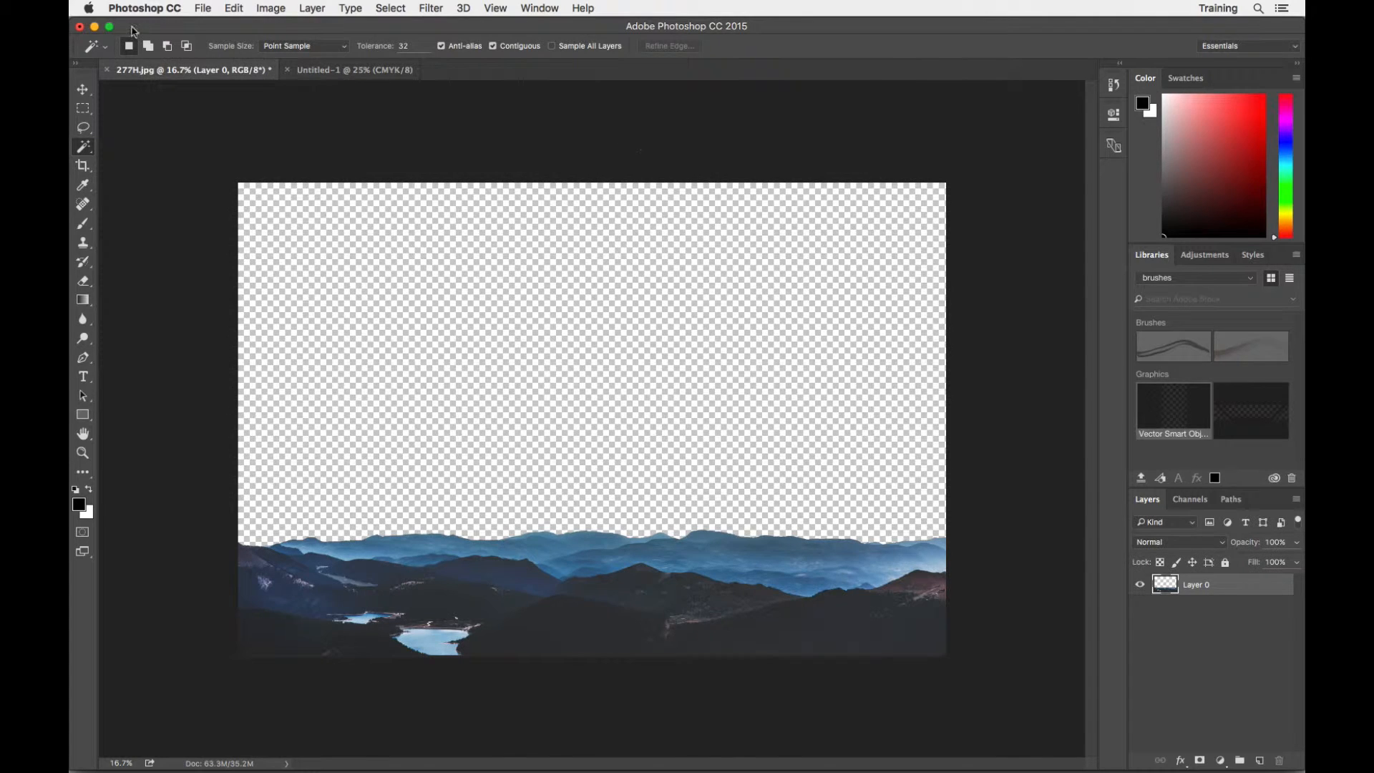
click(83, 89)
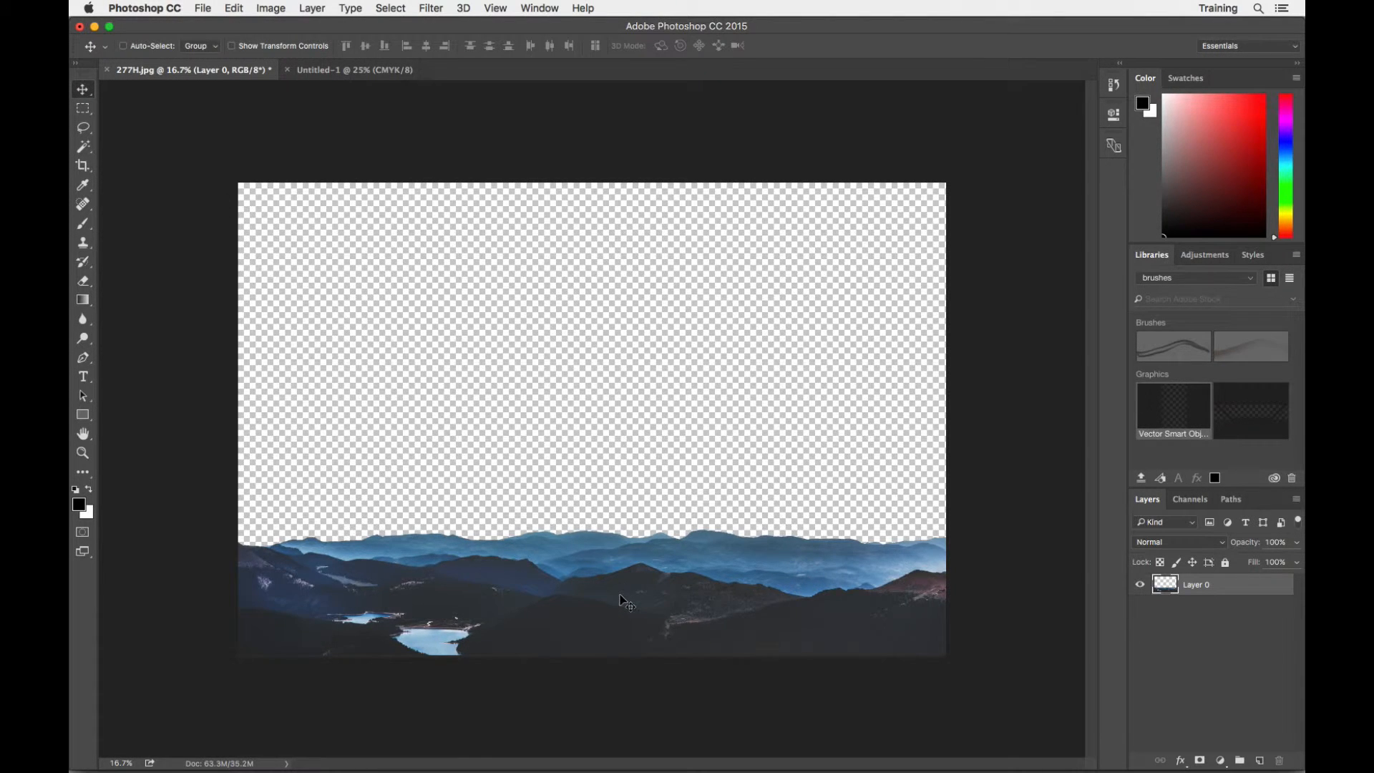
drag(621, 599, 388, 74)
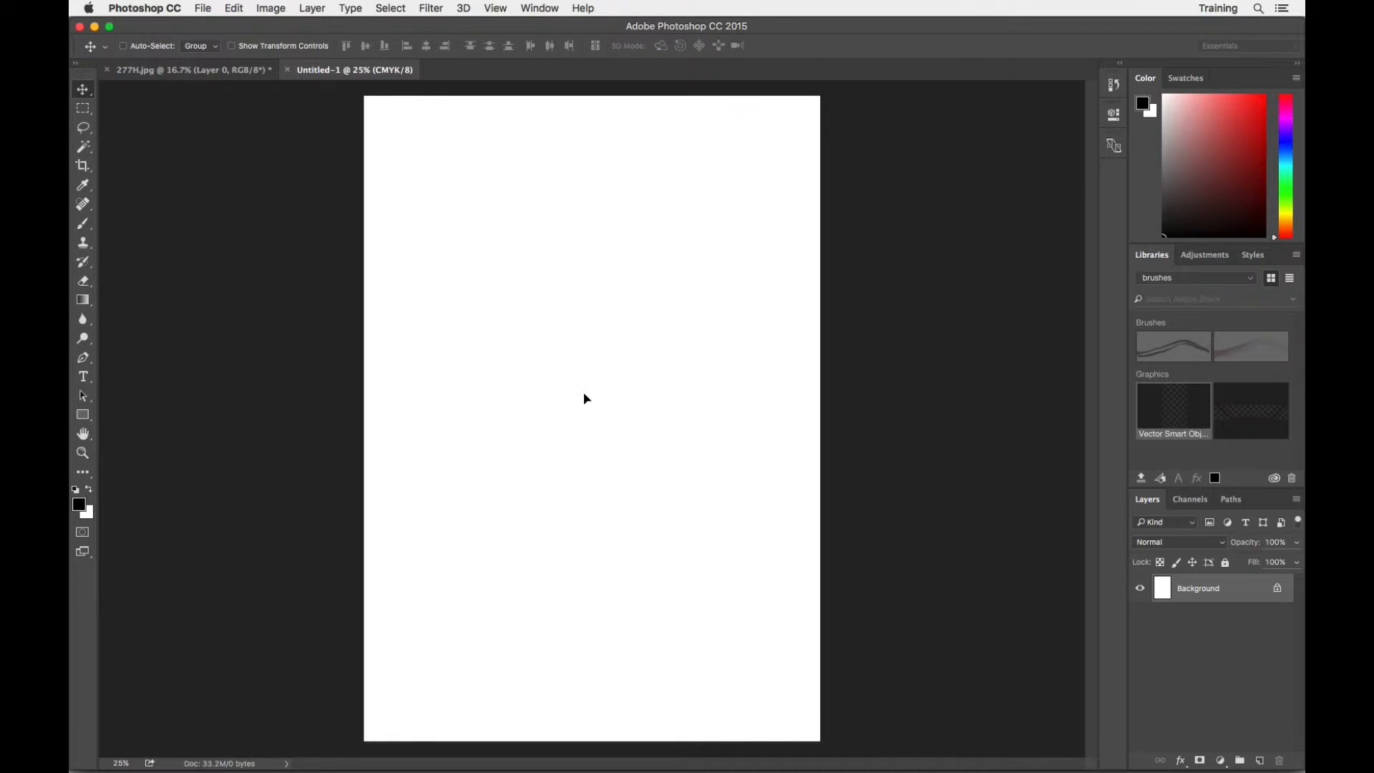
drag(584, 394, 587, 394)
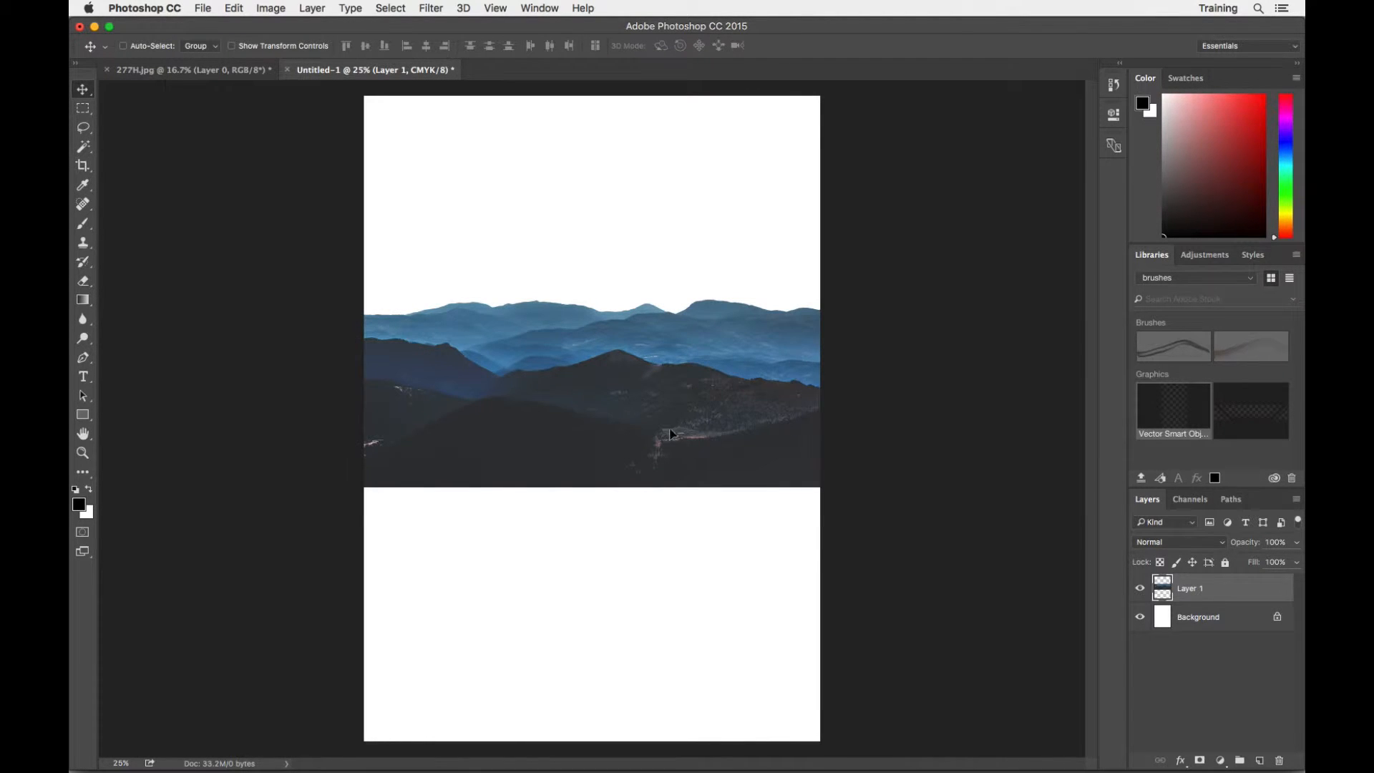
drag(670, 434, 659, 625)
Step: Switch to Illustrator and copy the selected back-view swimsuit outlines
key(super)
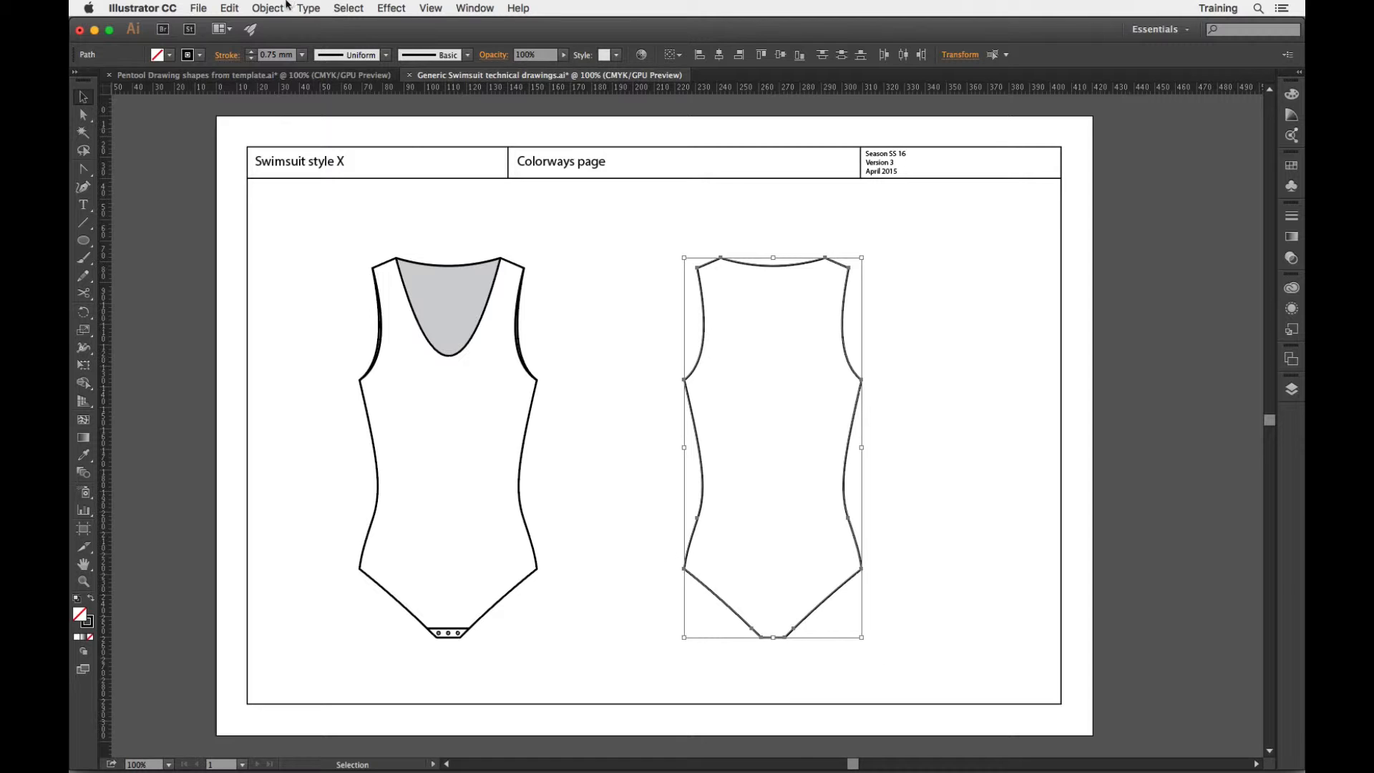
click(228, 8)
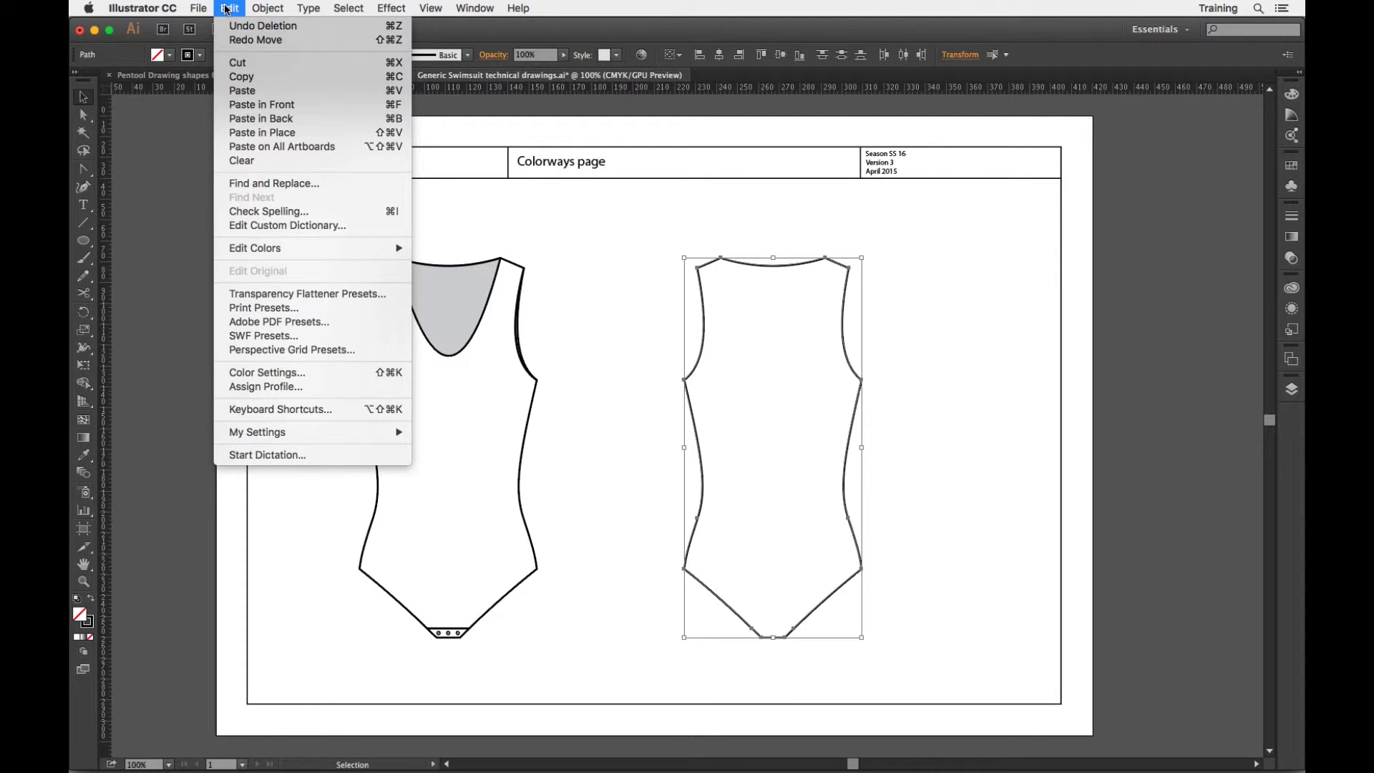
click(252, 76)
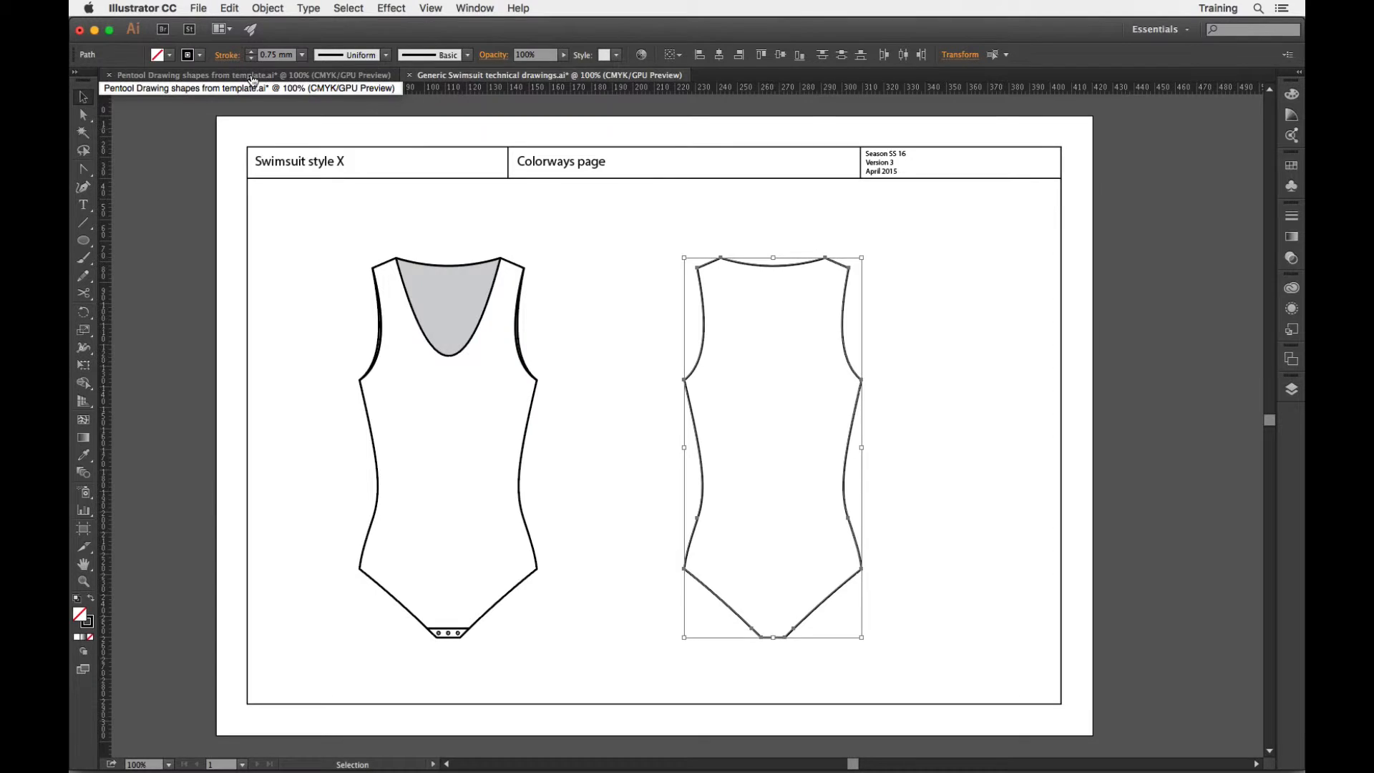
Step: Switch to Photoshop, paste the swimsuit outlines into the A4 document as a Smart Object at the default placement, and check the layer by toggling its visibility
key(super+Tab)
click(238, 10)
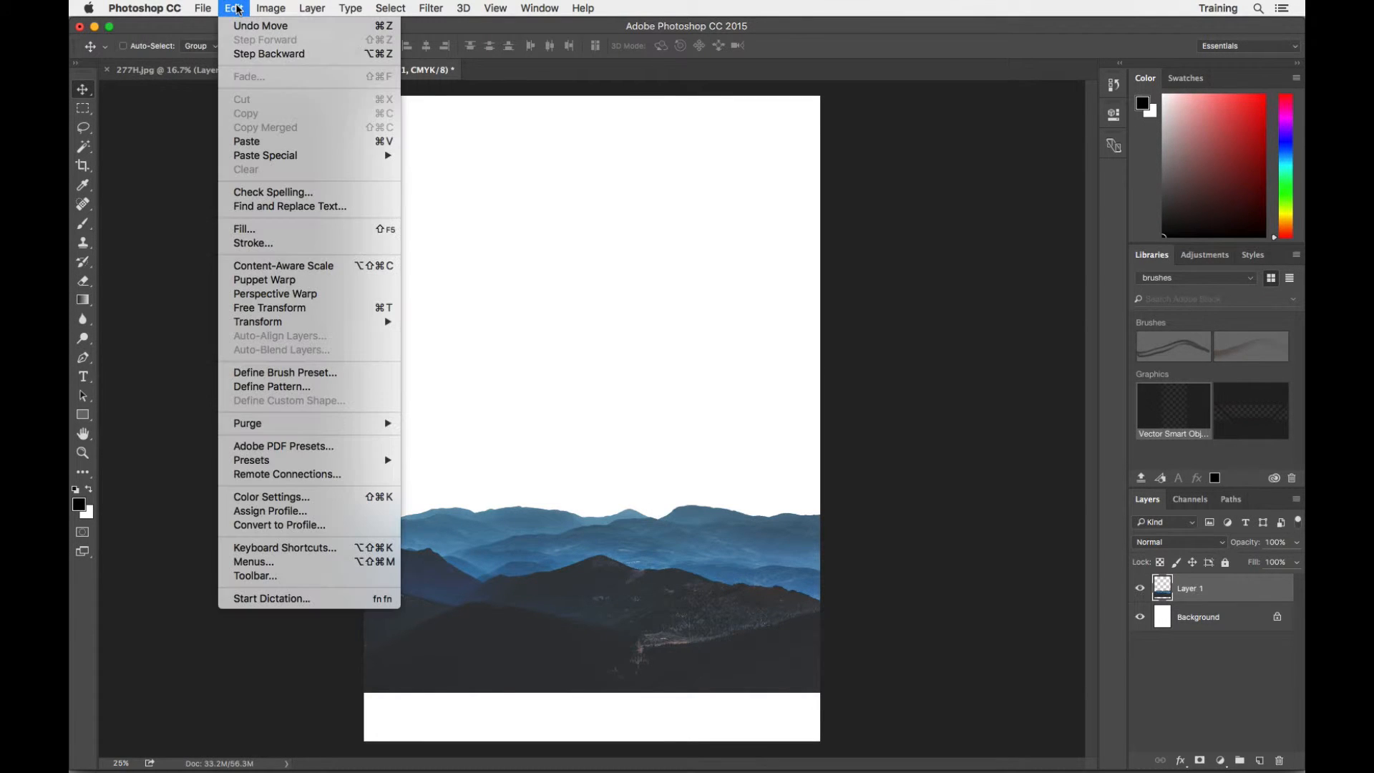
click(240, 141)
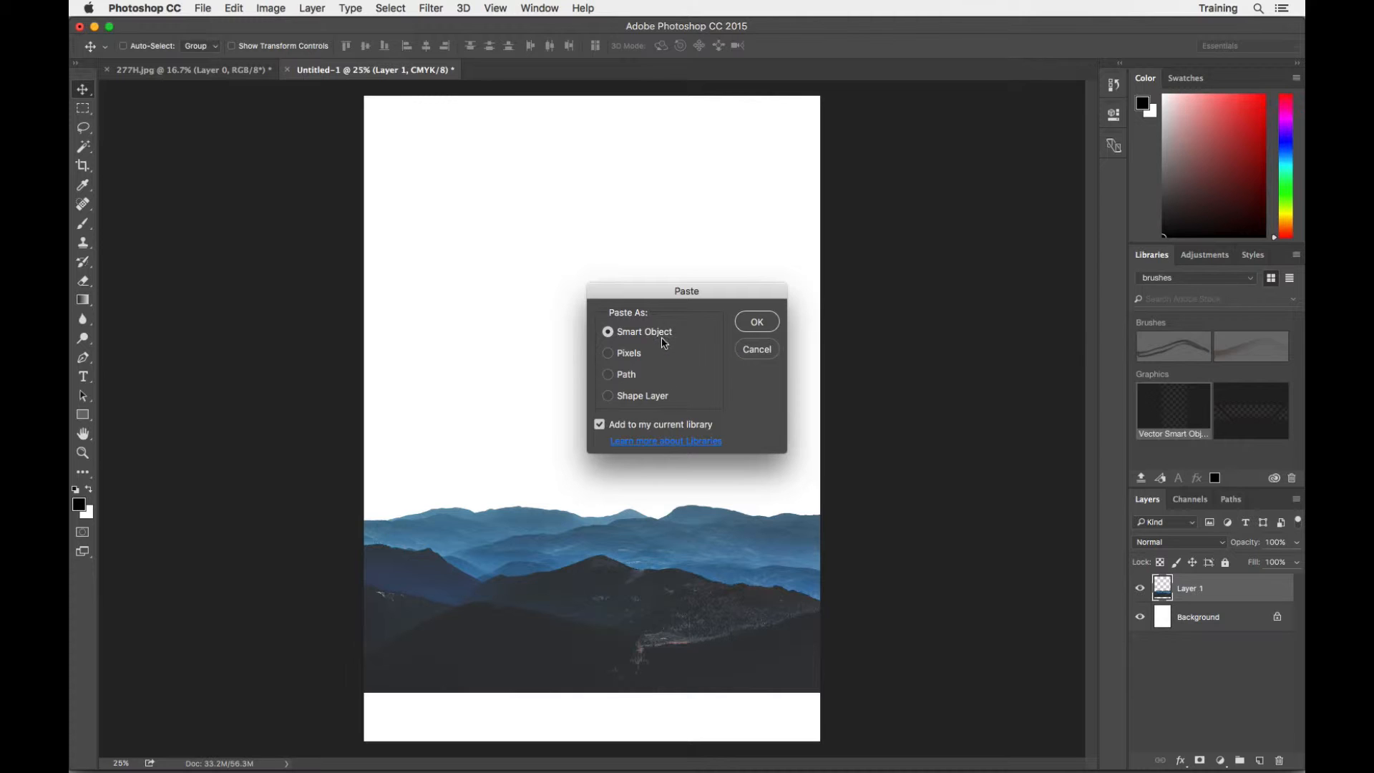
click(757, 323)
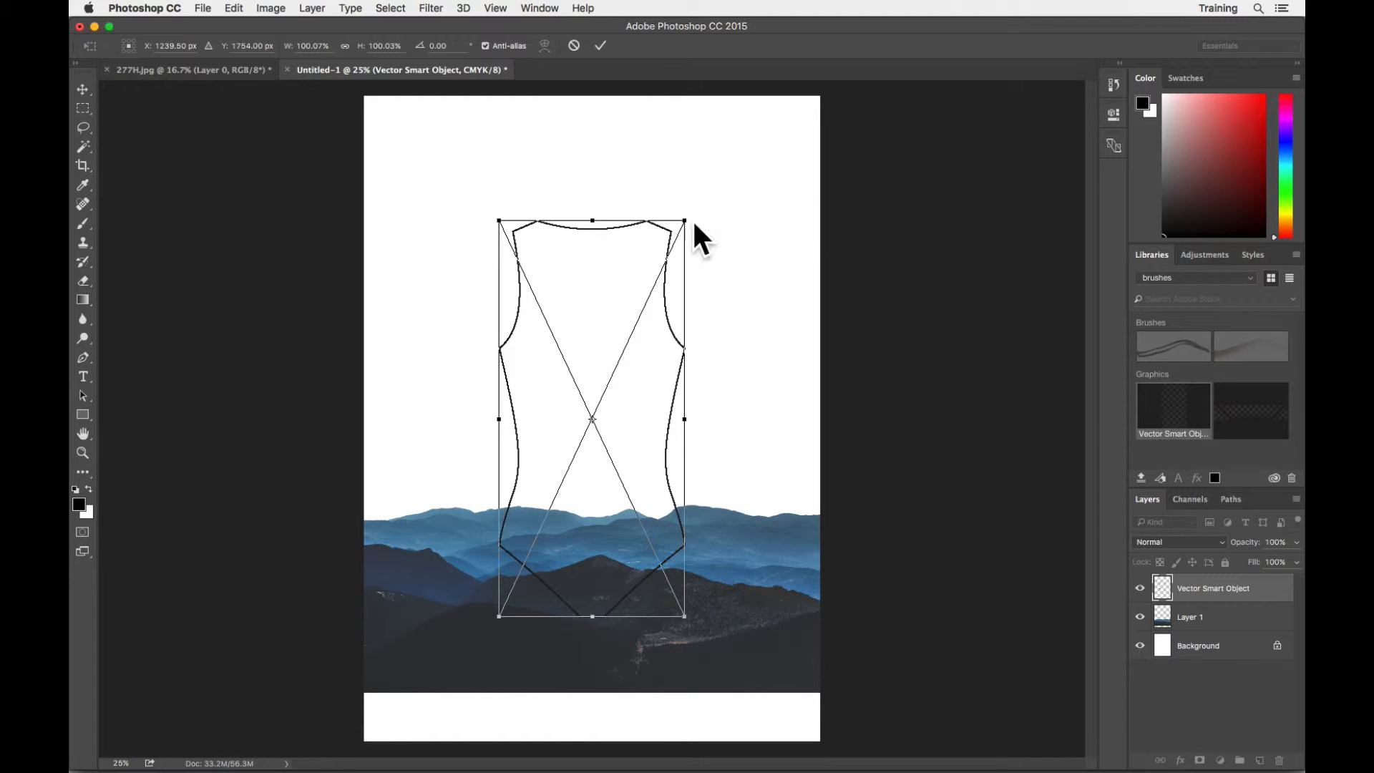
click(600, 45)
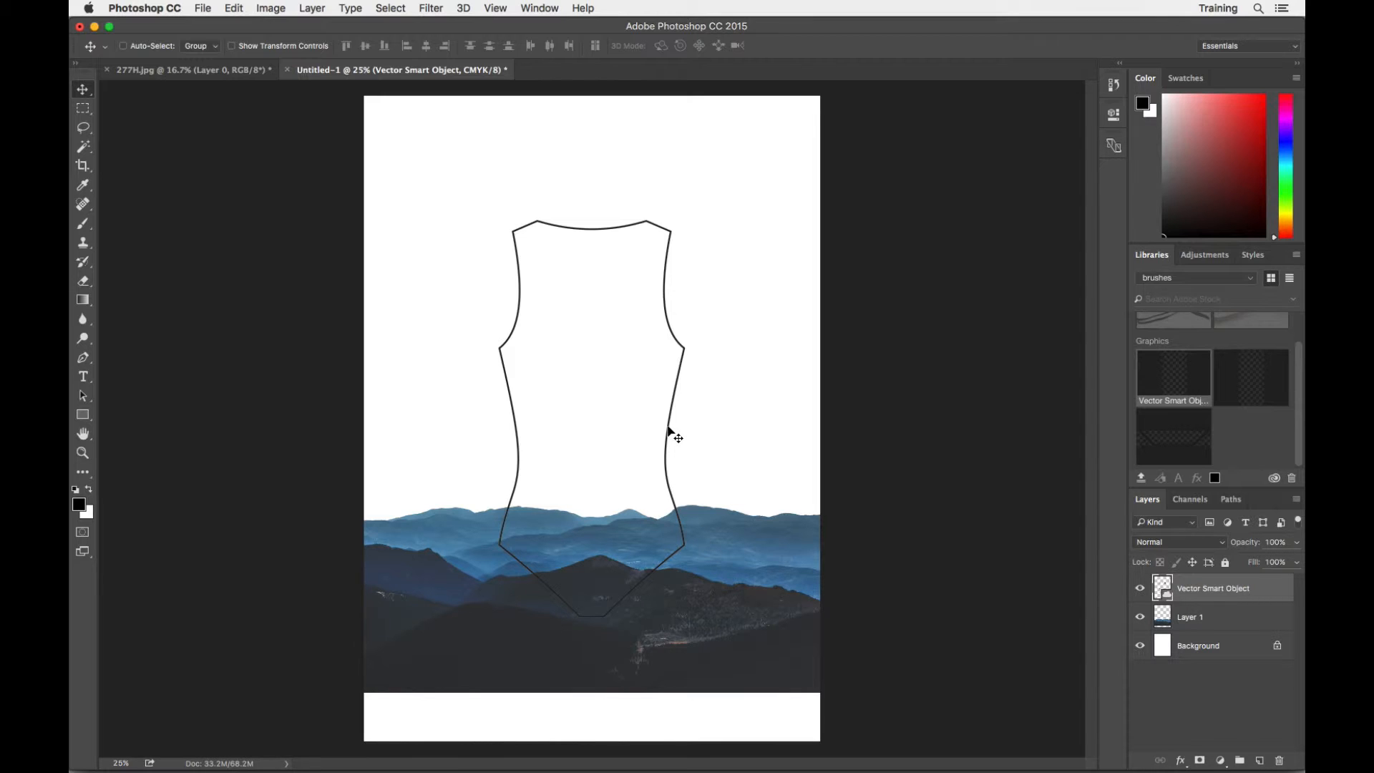
click(1139, 590)
click(1139, 590)
Step: Duplicate the mountain layer slightly higher up the page and place the copy beneath Layer 1 in the stacking order
click(1206, 627)
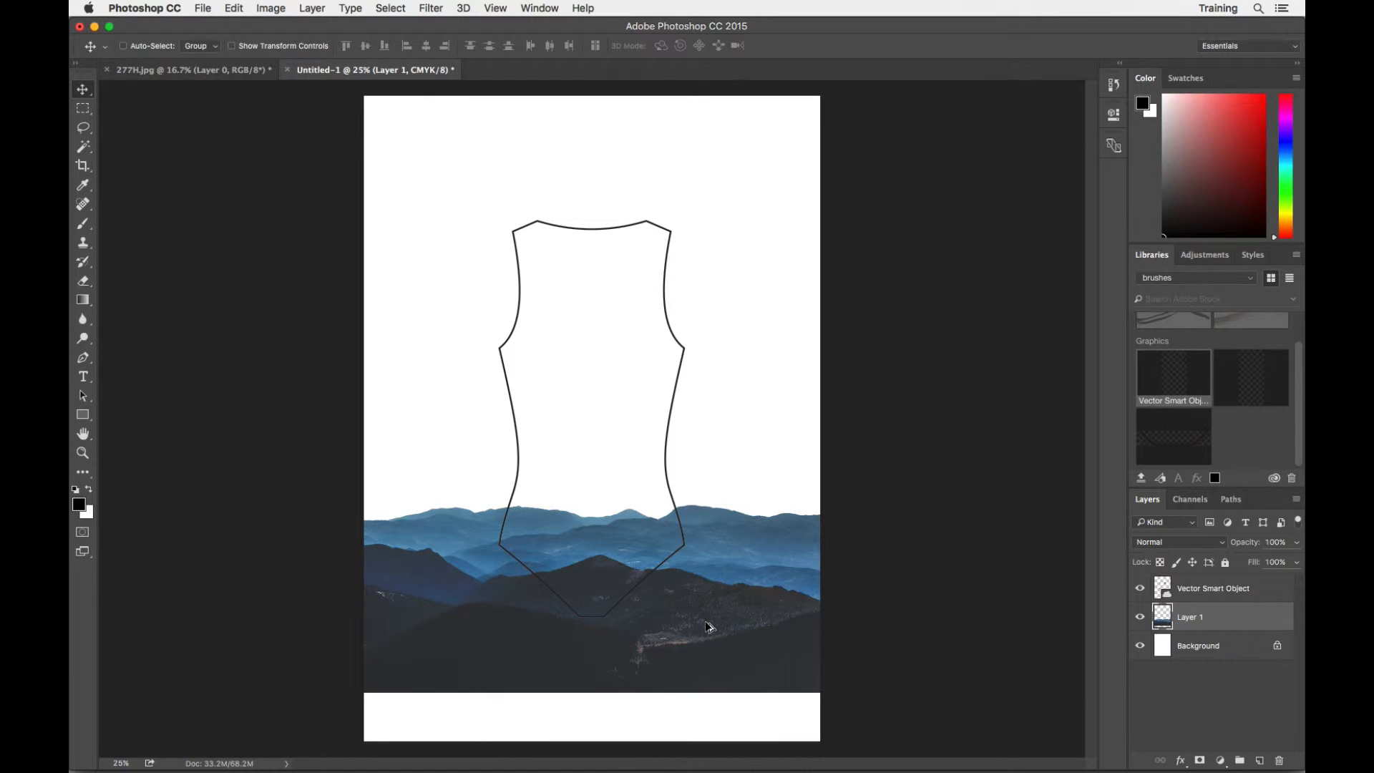
drag(707, 627, 710, 587)
drag(710, 588, 711, 590)
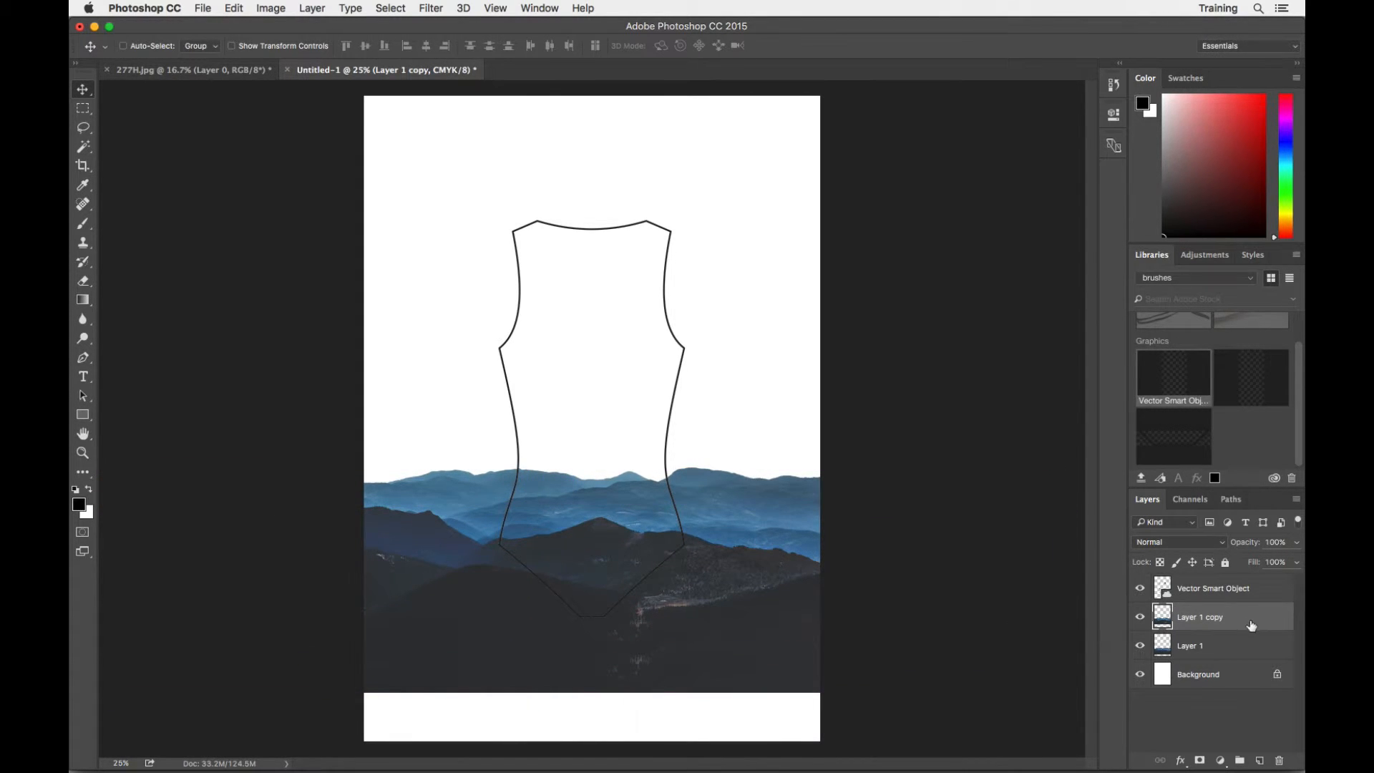
drag(1214, 621, 1212, 653)
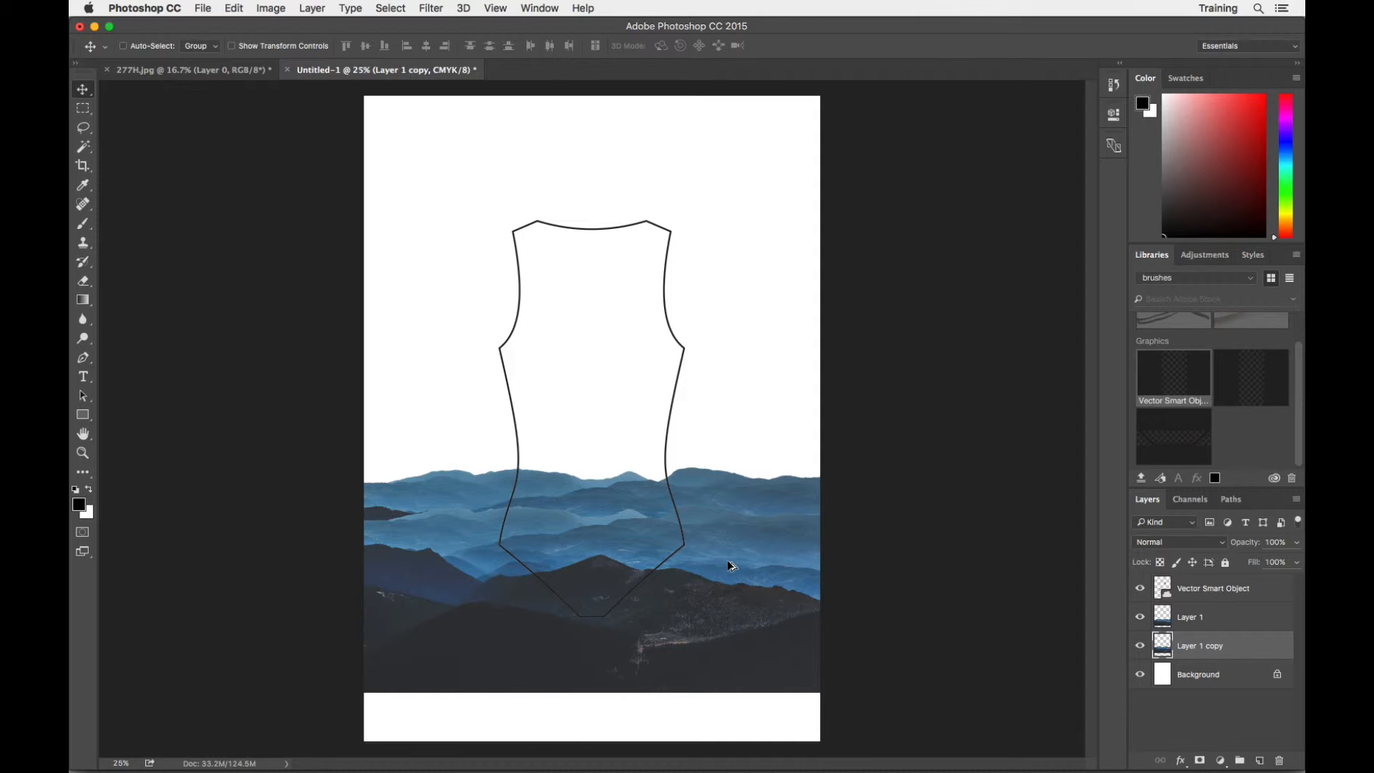
Step: Add two more mountain copies, each a step lower on the page and stacked above the previous one, to build repeating ridges
drag(727, 560, 731, 633)
mouse_move(1186, 639)
mouse_down()
mouse_move(1207, 645)
mouse_move(1171, 631)
mouse_up()
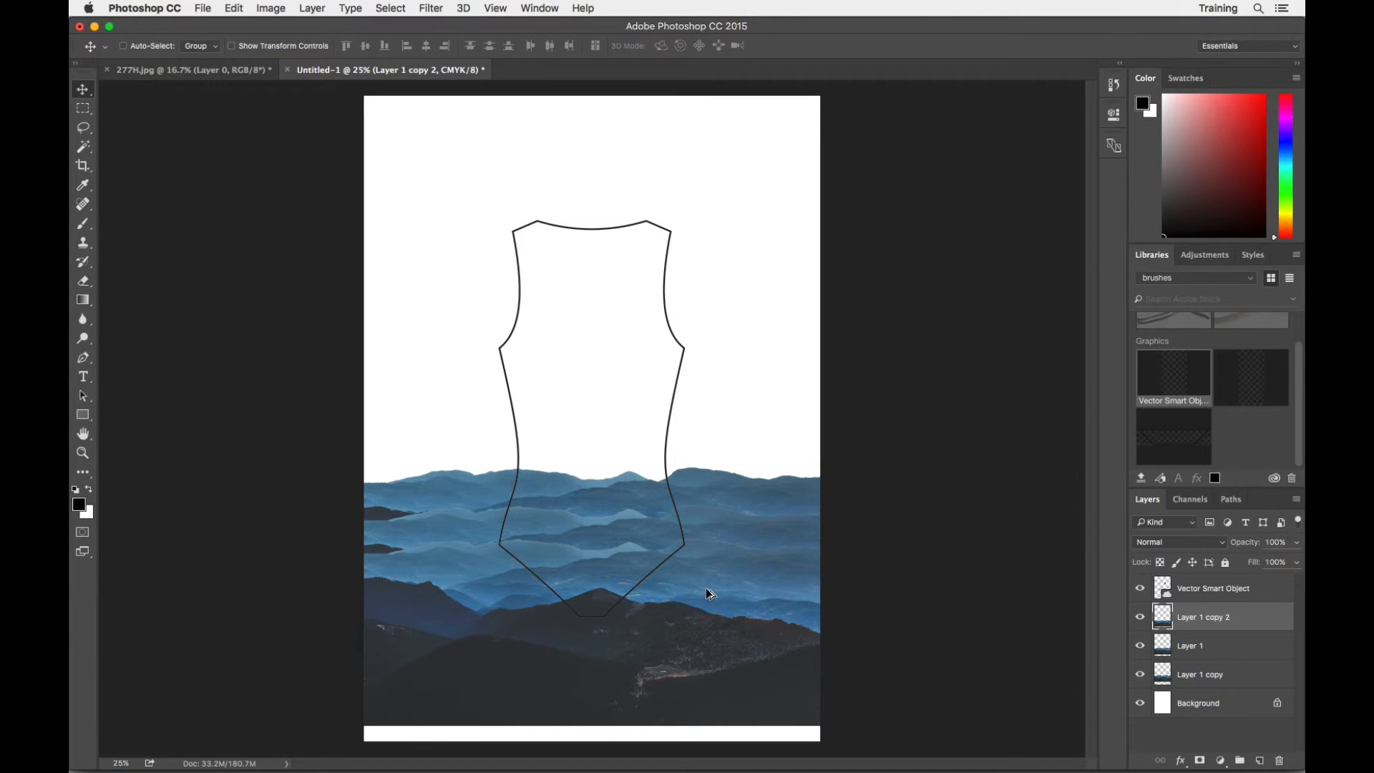
alt+drag(707, 588, 706, 624)
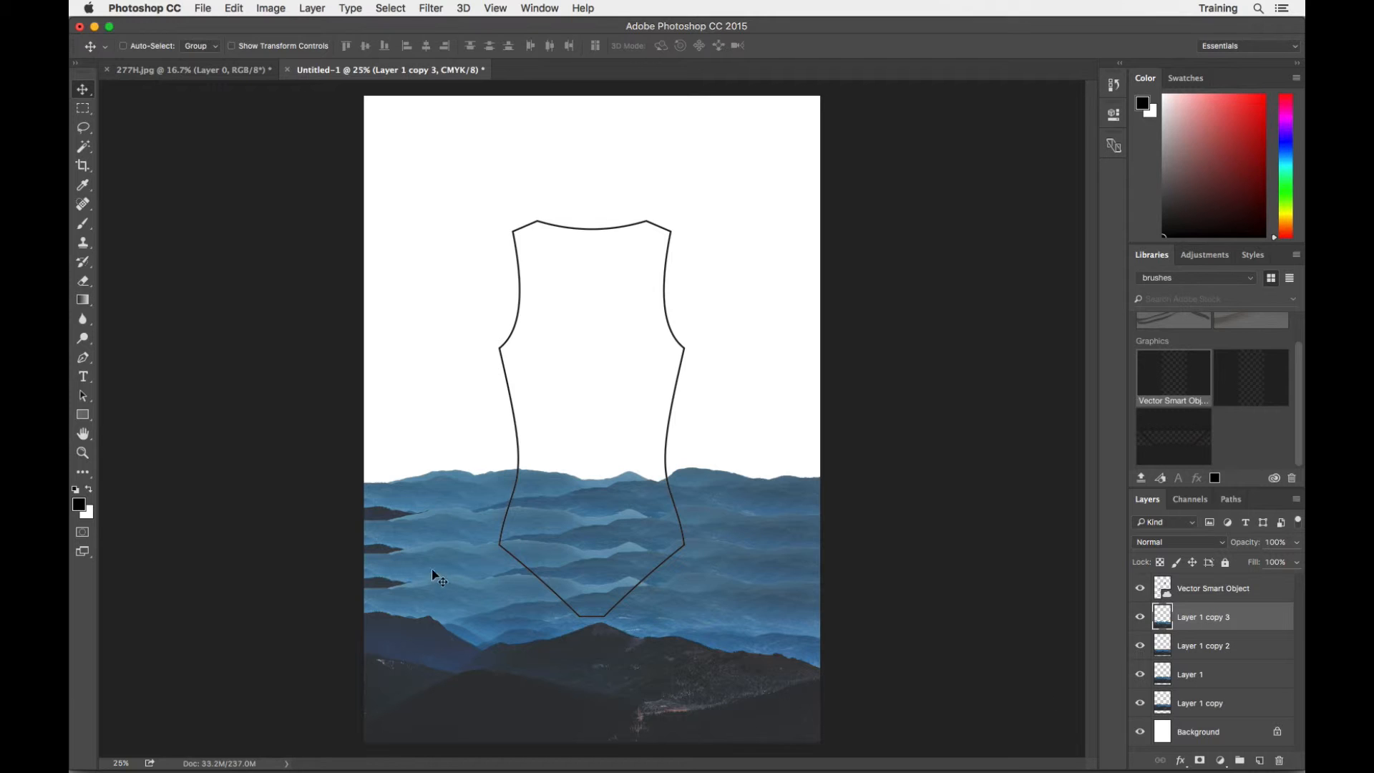
Step: Merge the four mountain layers into a single layer
shift+click(1215, 652)
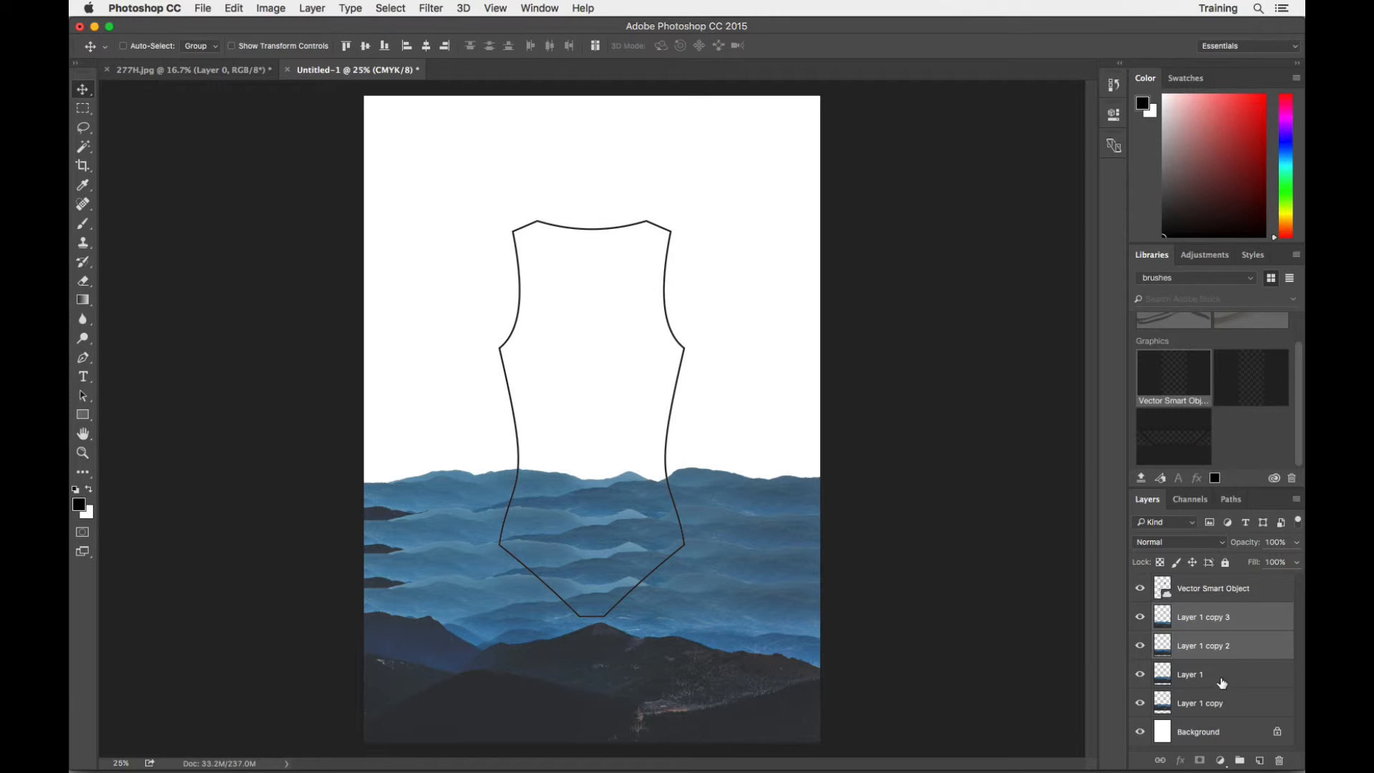
drag(1215, 651, 1202, 678)
shift+click(1194, 676)
shift+click(1194, 701)
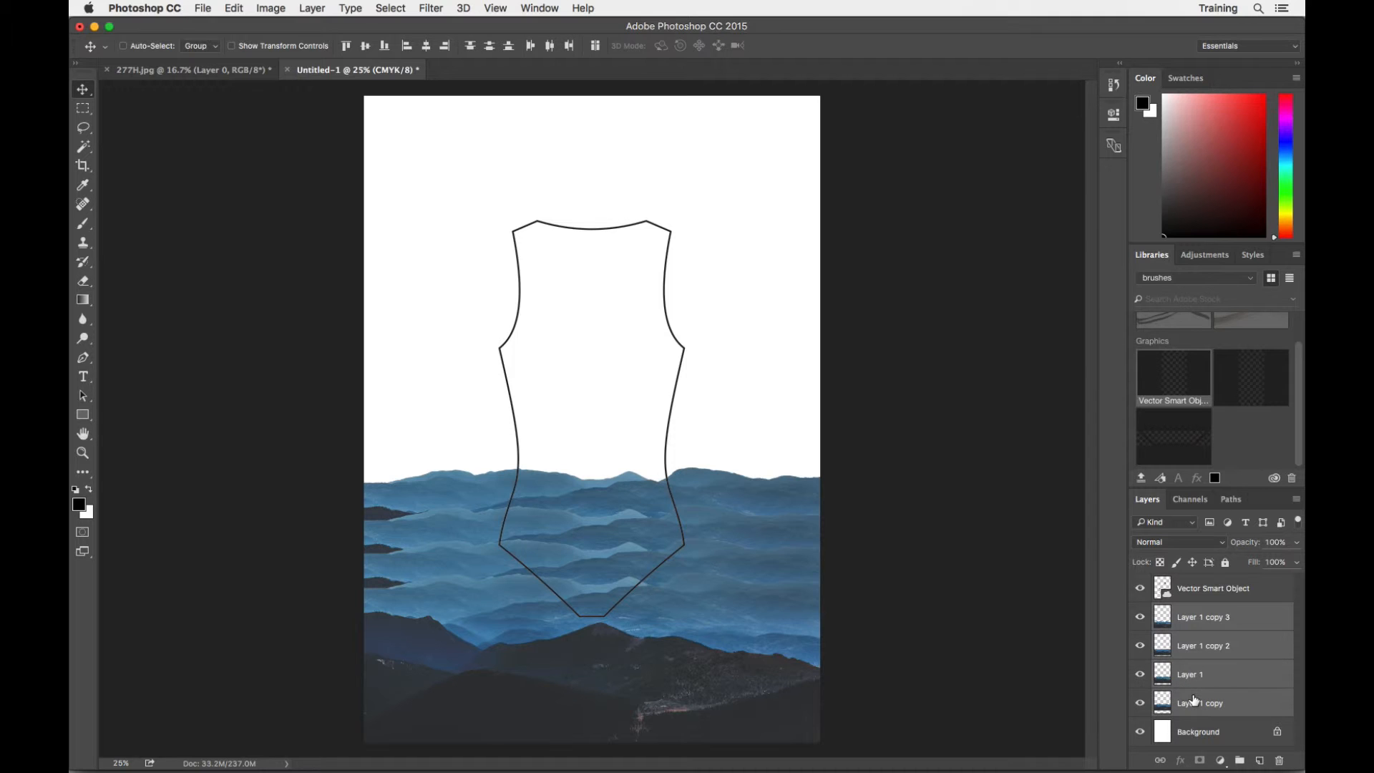
right_click(1204, 617)
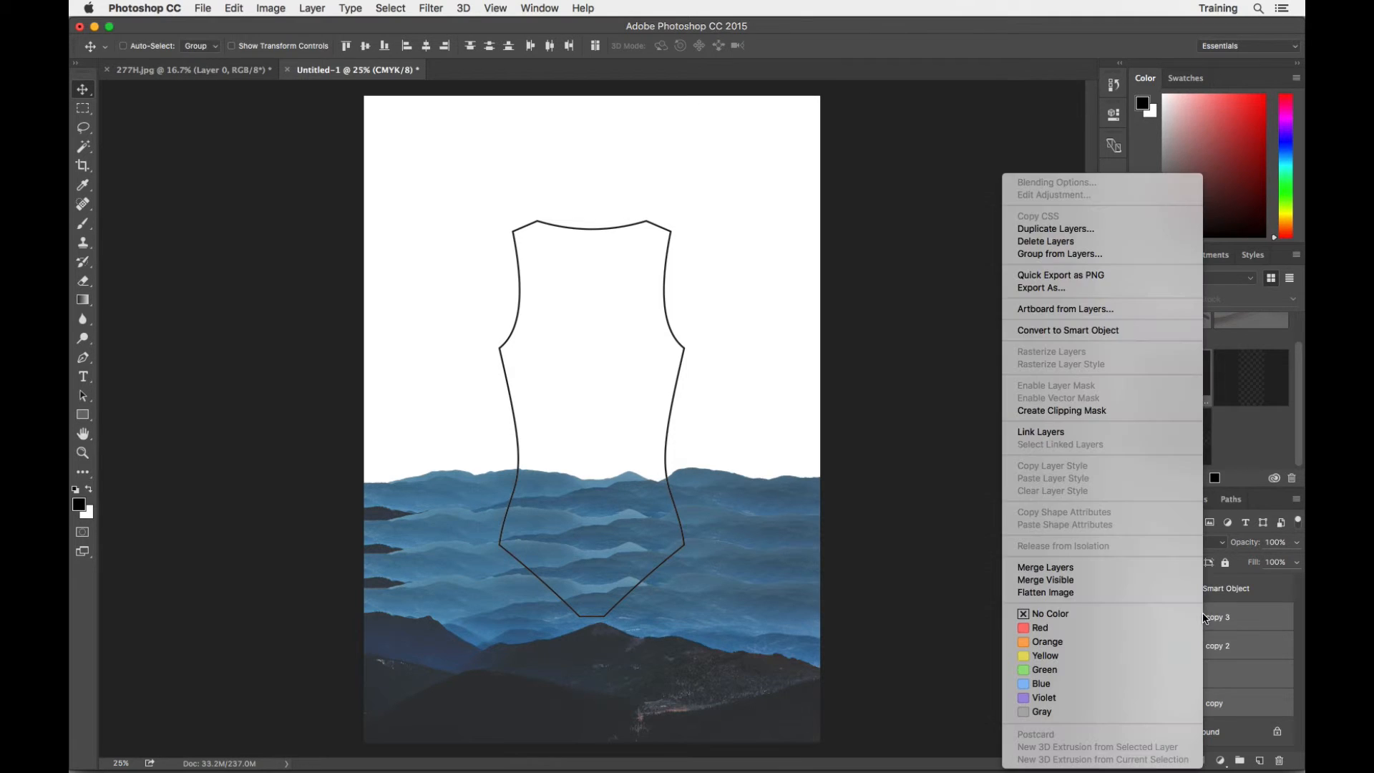
click(1090, 573)
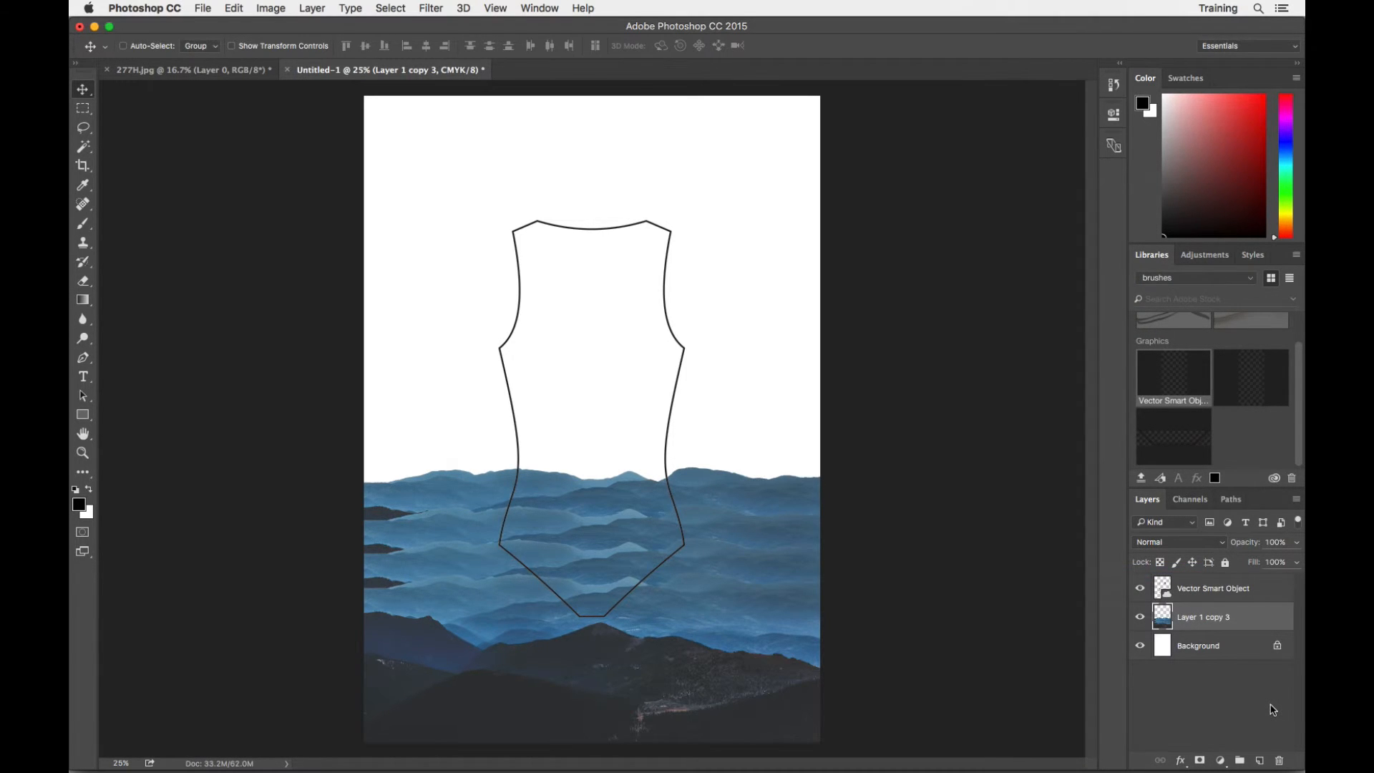
Step: Select the area inside the swimsuit outline on the Vector Smart Object layer with the Magic Wand at tolerance 32
click(1209, 588)
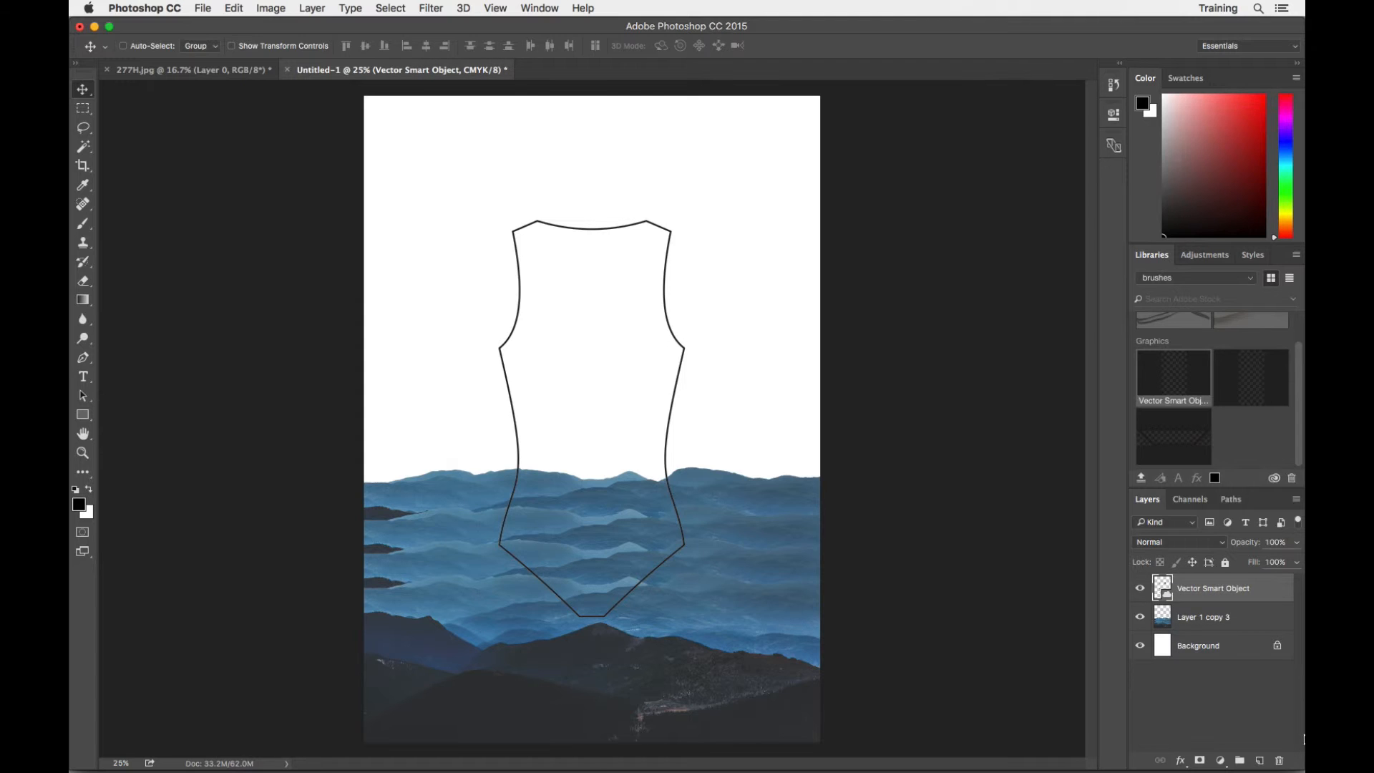
click(83, 146)
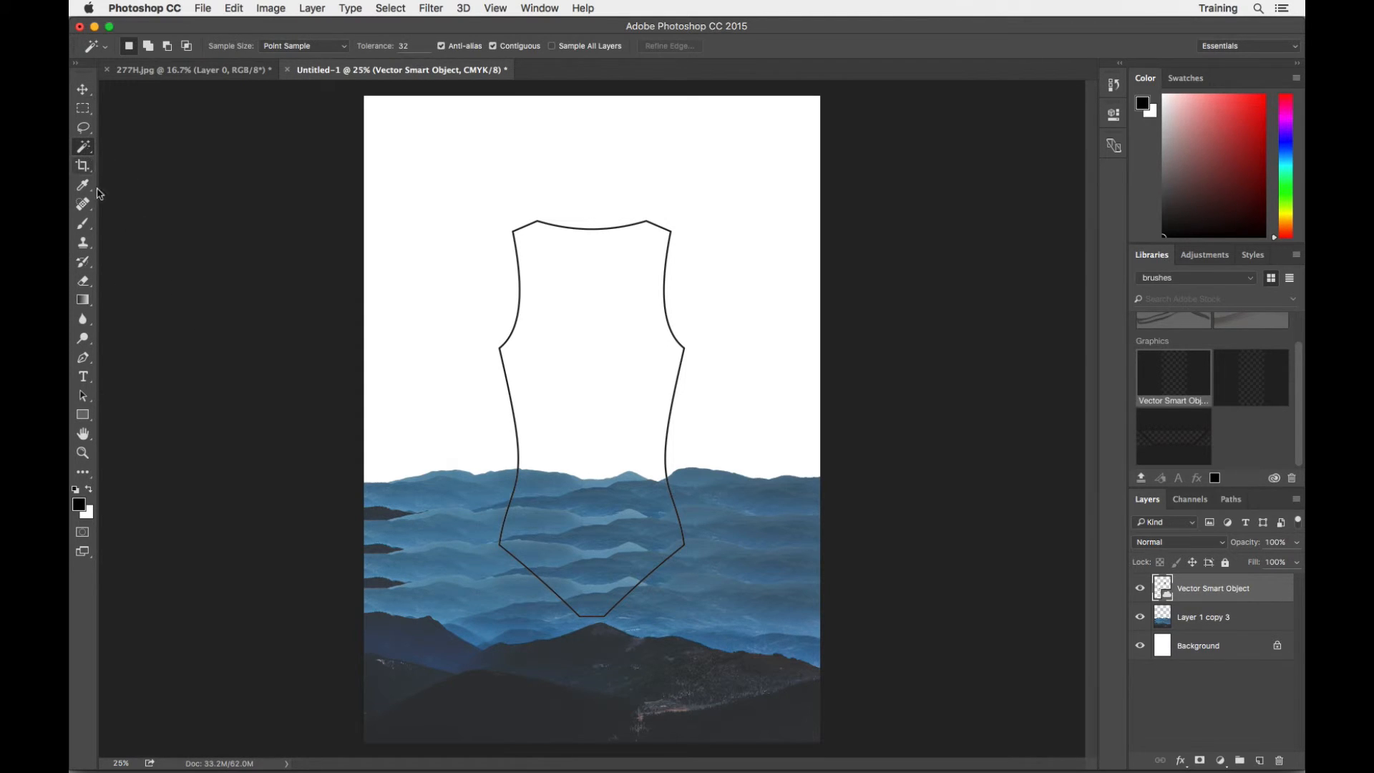
click(596, 291)
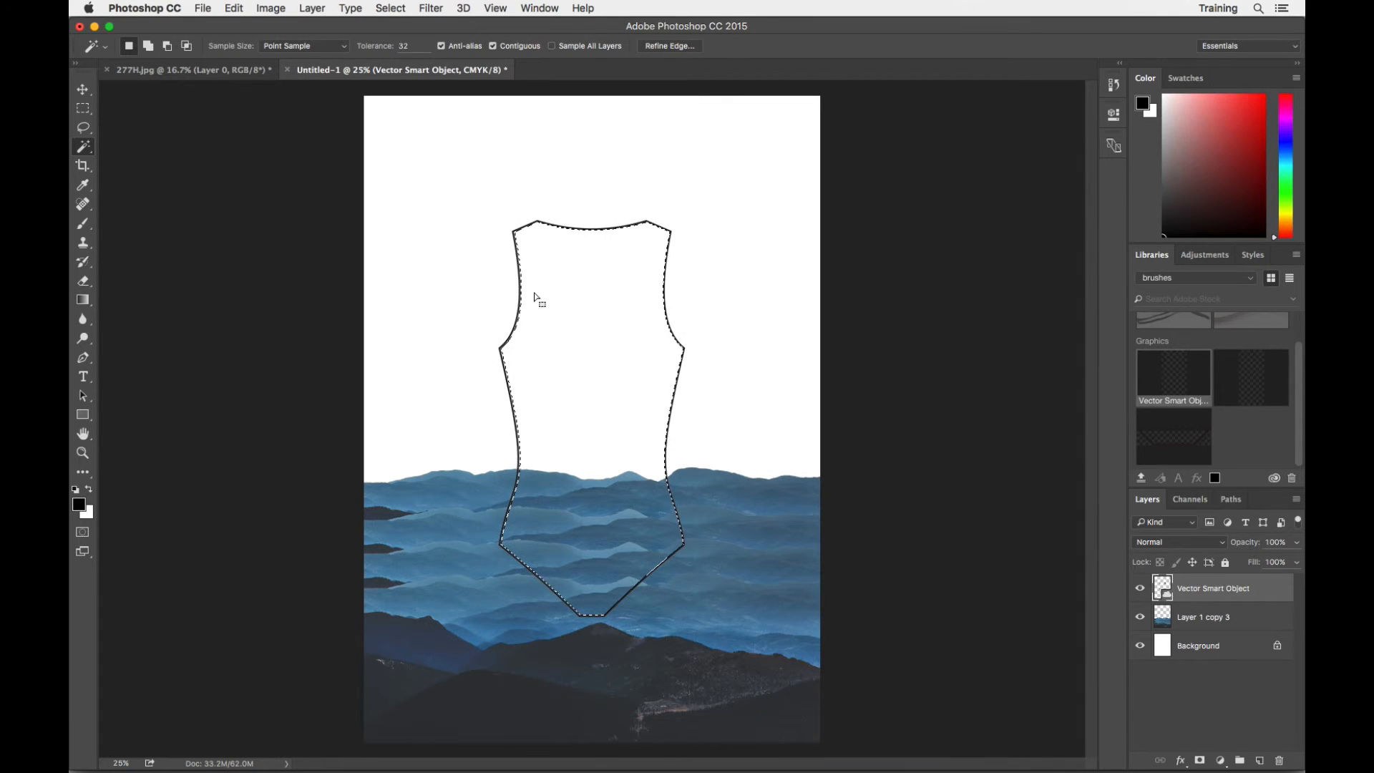
Step: Copy the swimsuit-shaped area of the merged mountain layer to a new layer with Layer Via Copy
click(1218, 620)
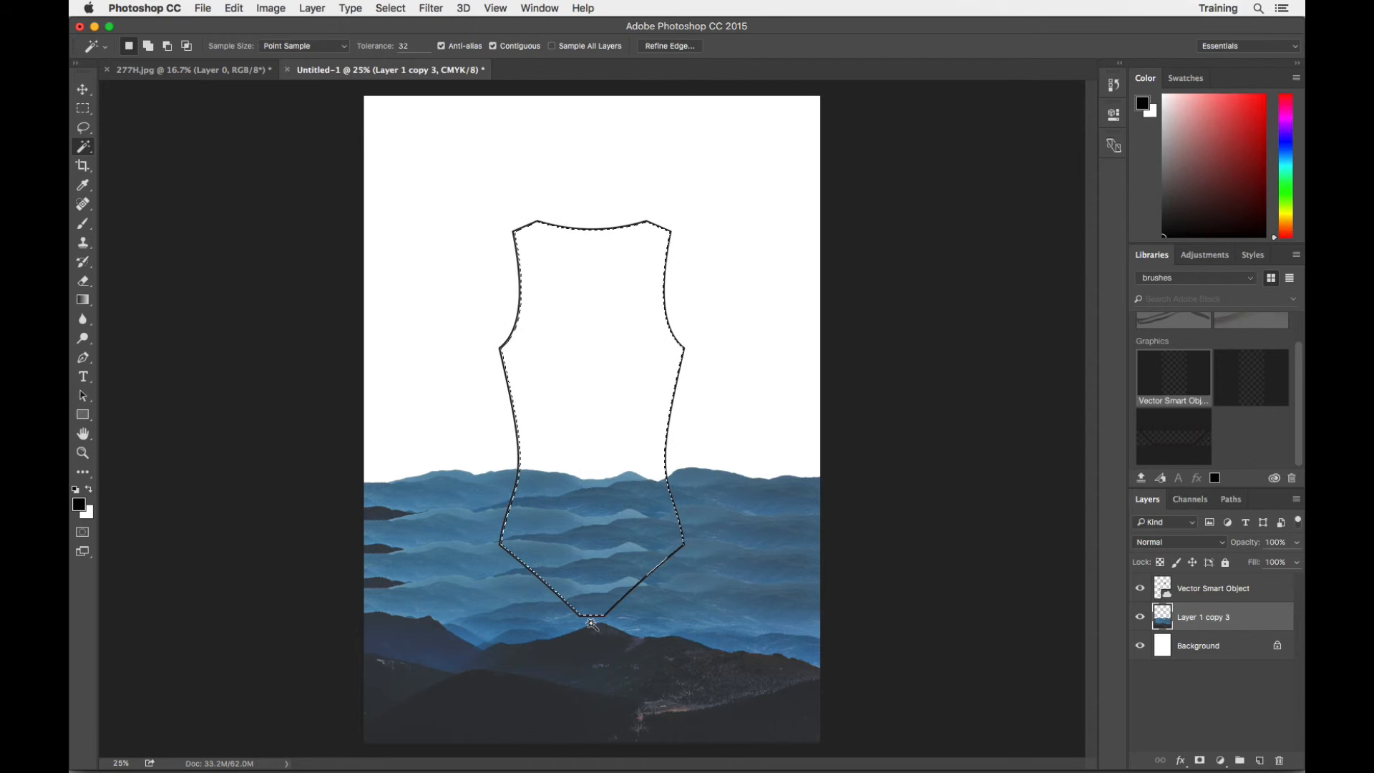
click(303, 10)
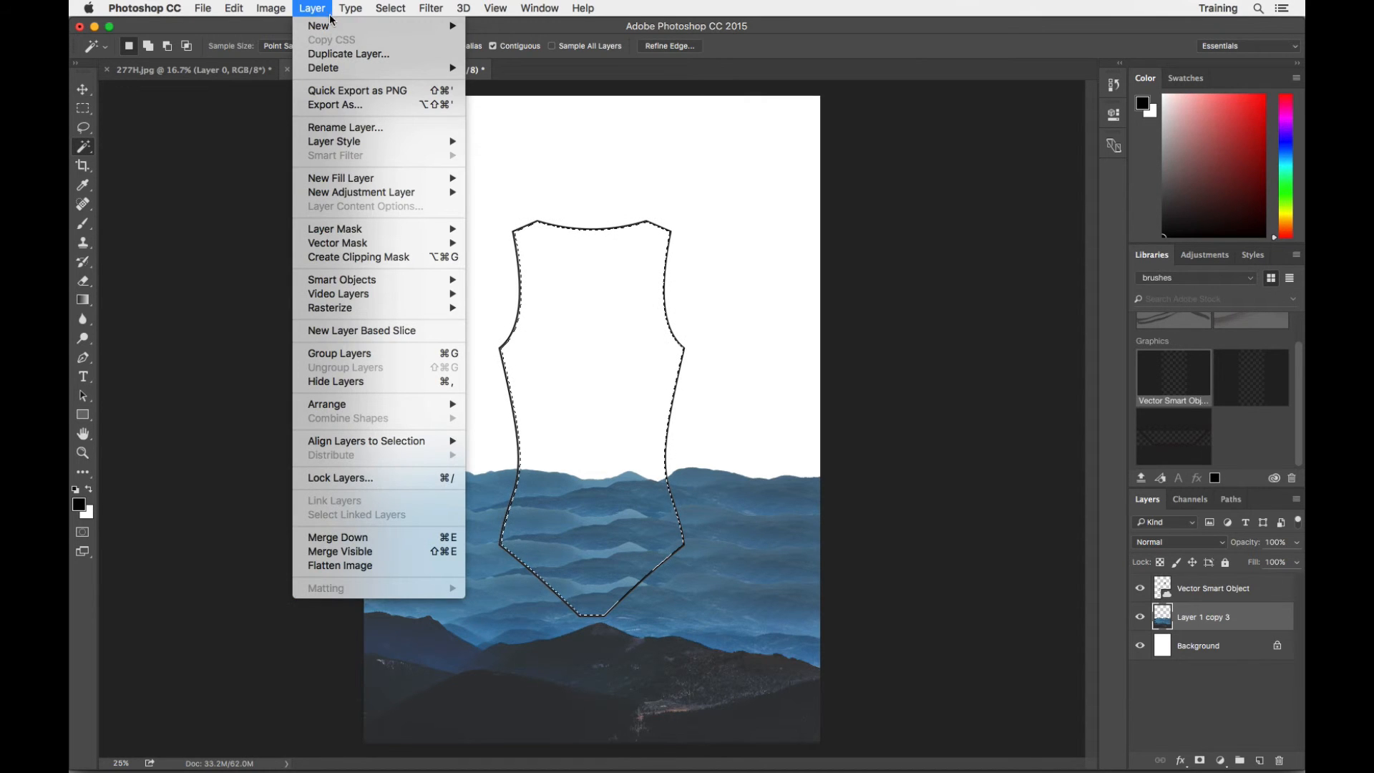
mouse_move(329, 27)
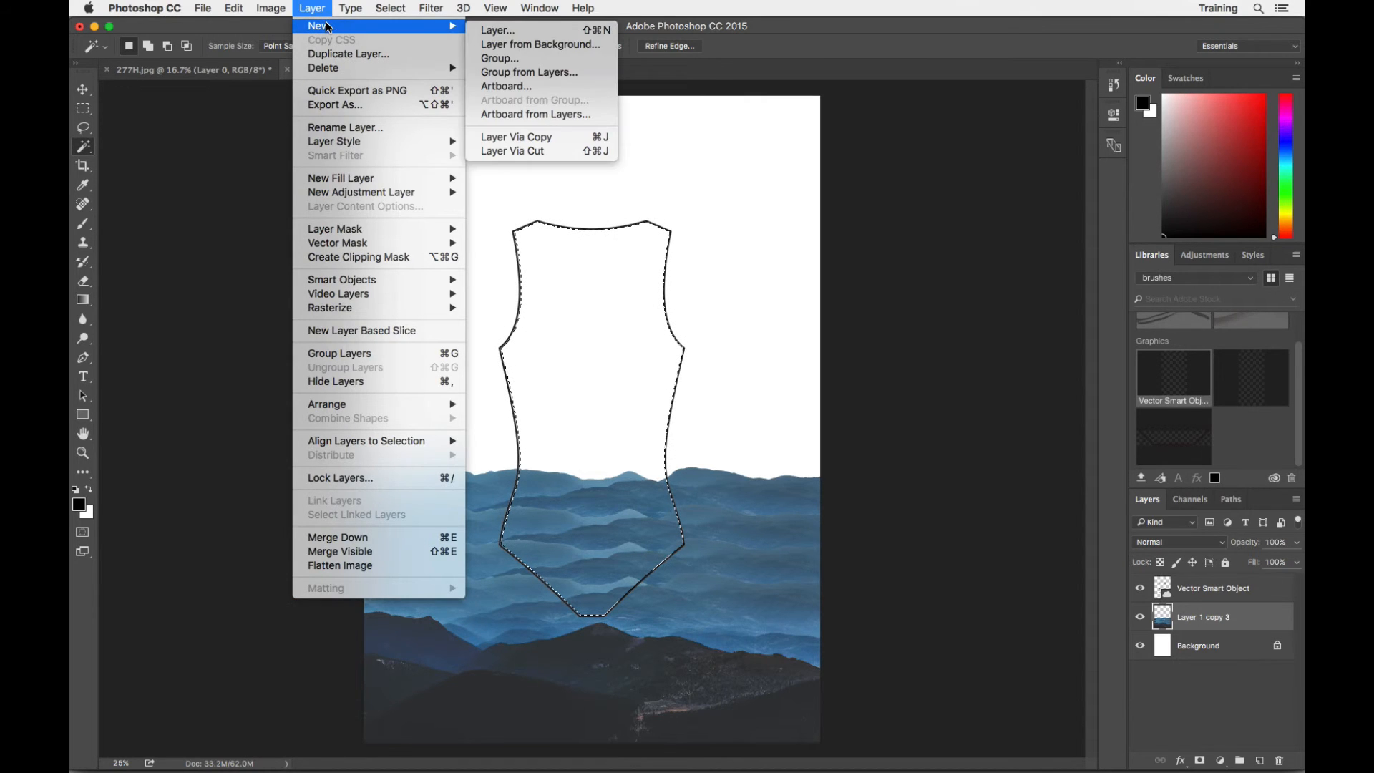
click(539, 139)
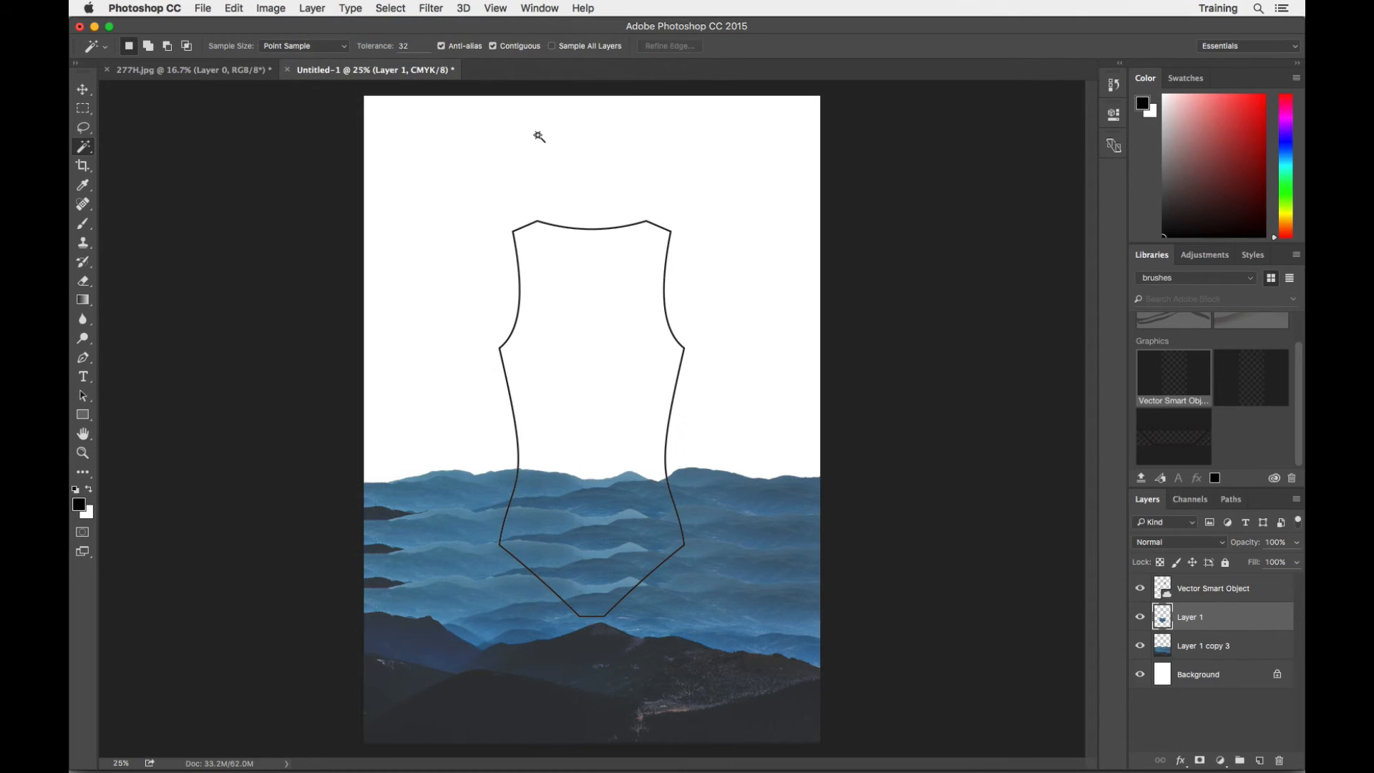
Step: Hide the merged mountain layer and inspect the cut-out print with the swimsuit outline switched off and on again
click(1140, 647)
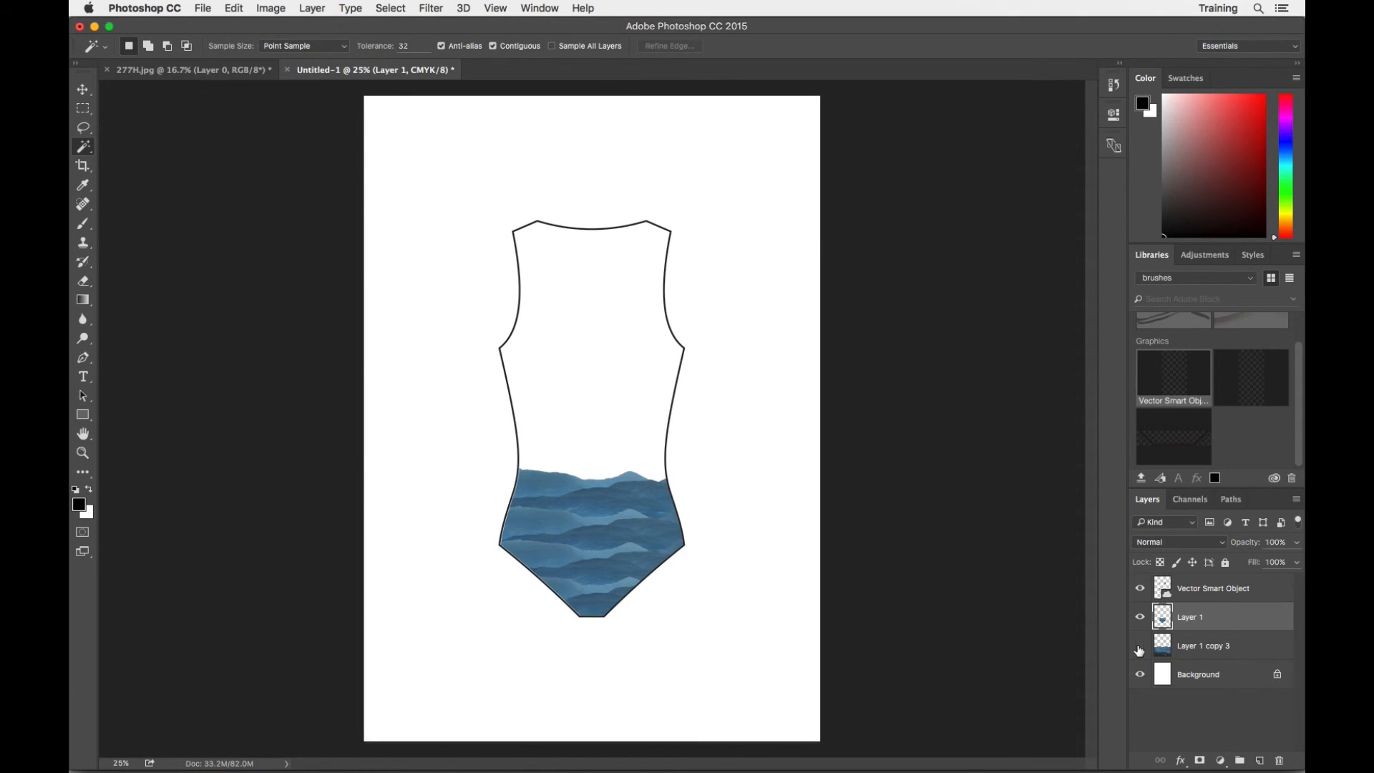
click(1141, 589)
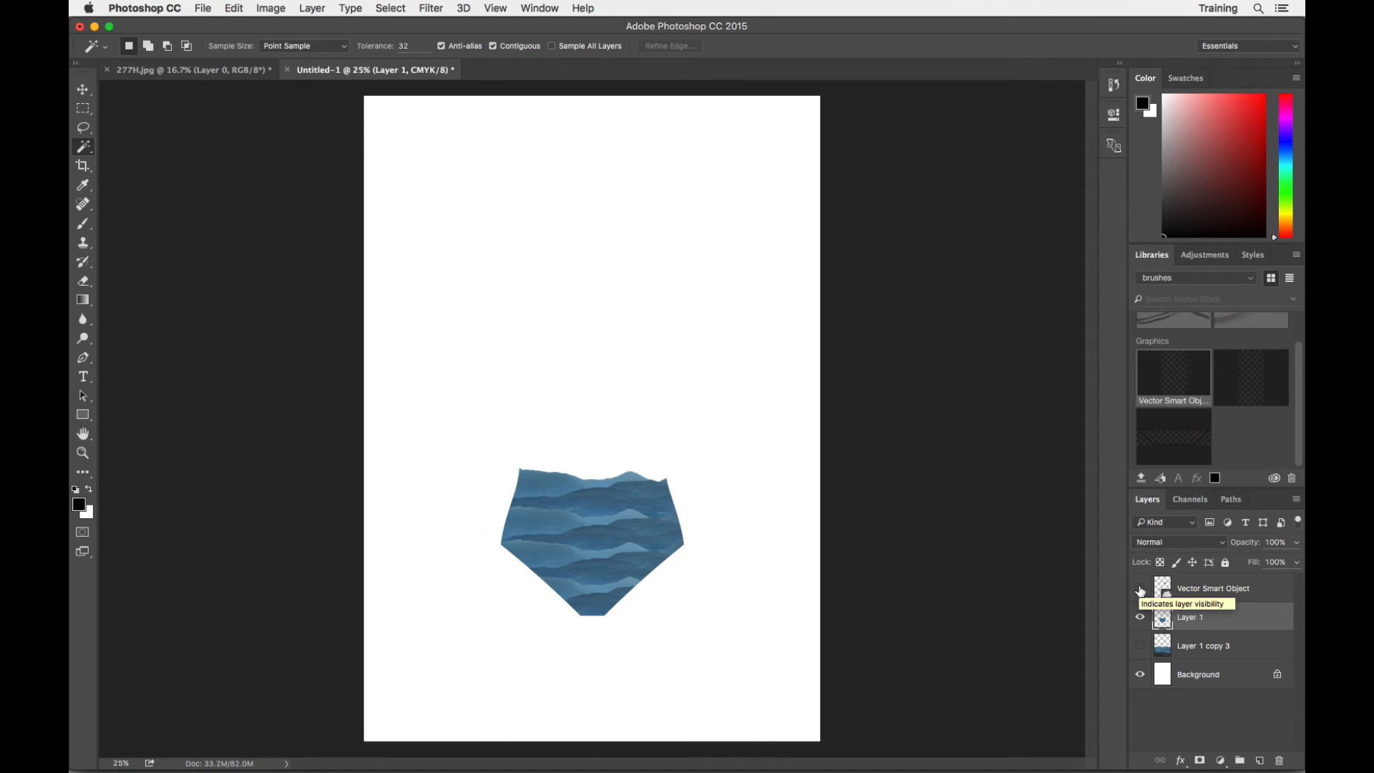
click(1140, 589)
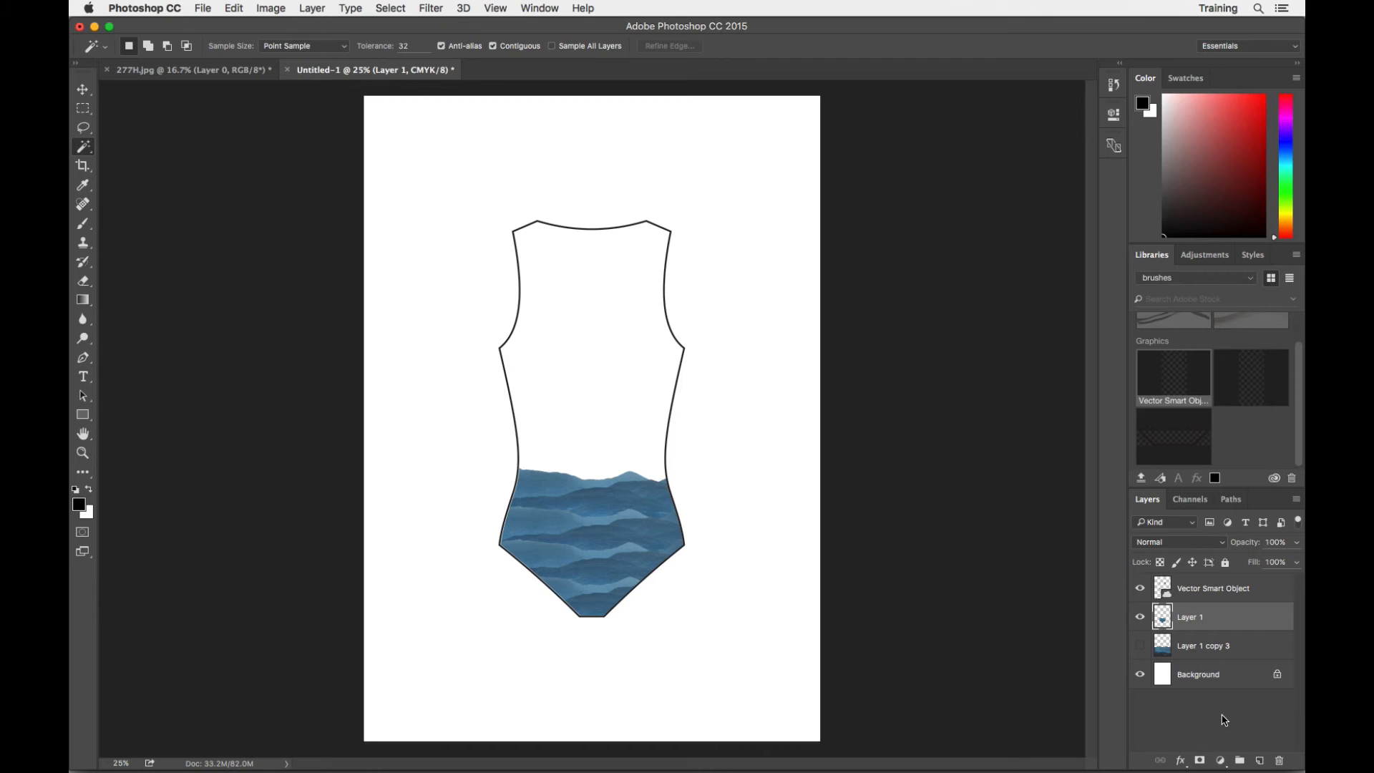
Step: Shrink the Photoshop window and move it aside so the back-view swimsuit in Illustrator is uncovered, with the Move tool active
click(109, 27)
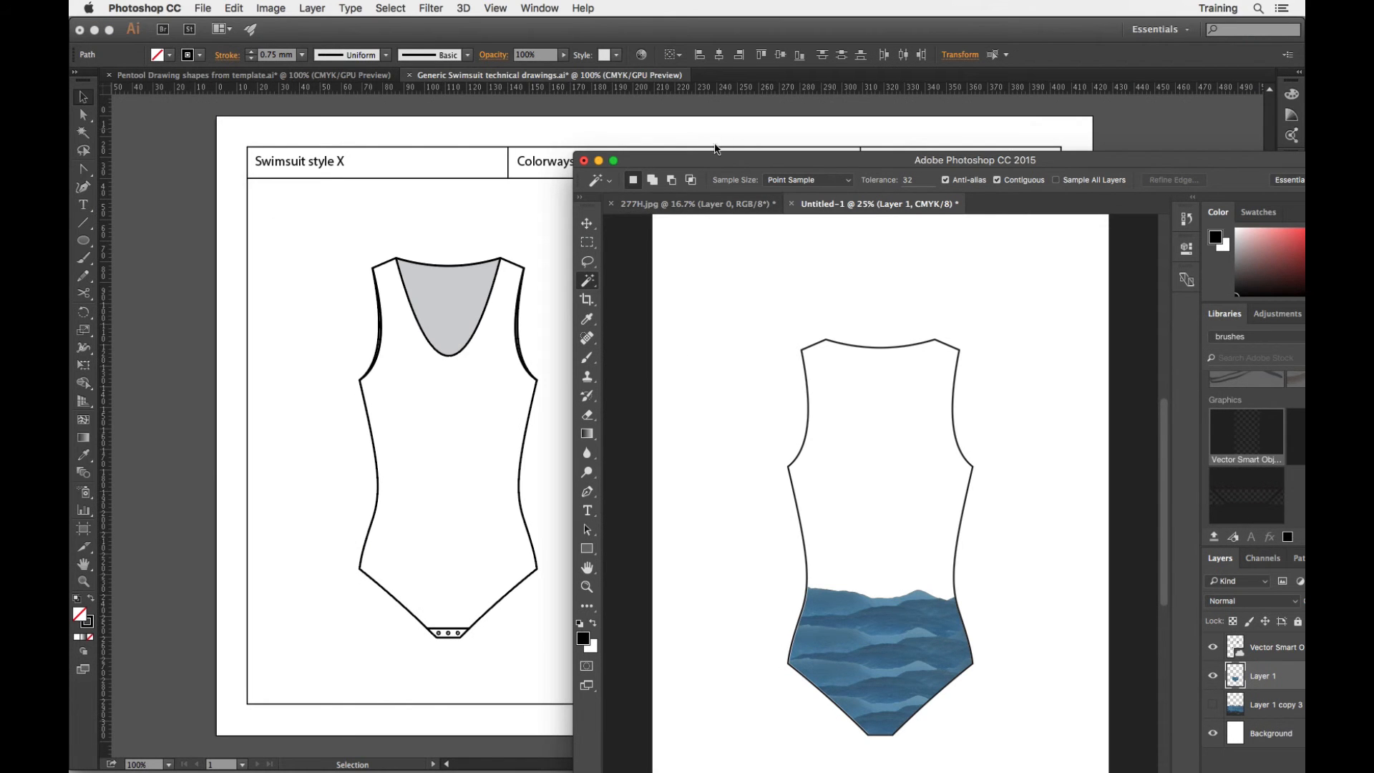
drag(700, 160, 700, 85)
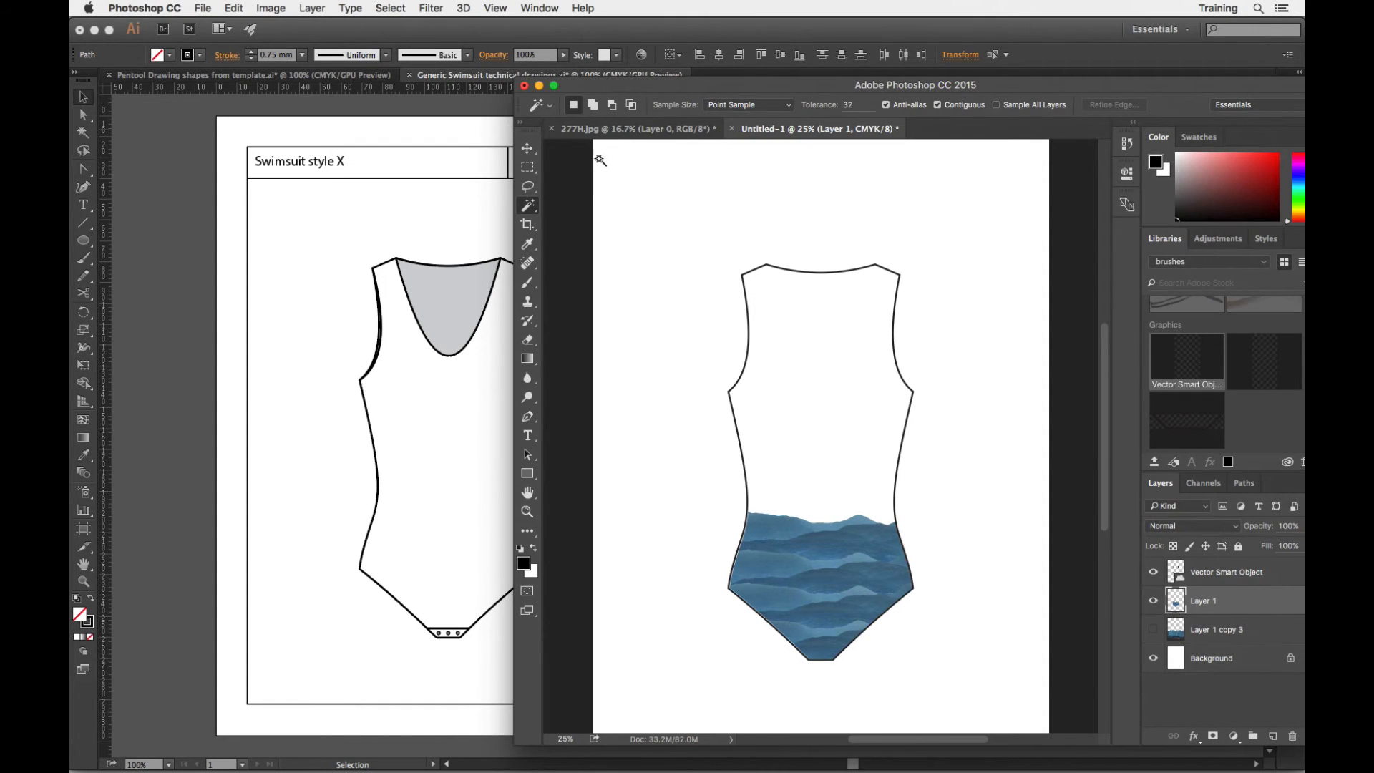
click(529, 155)
drag(614, 83, 991, 98)
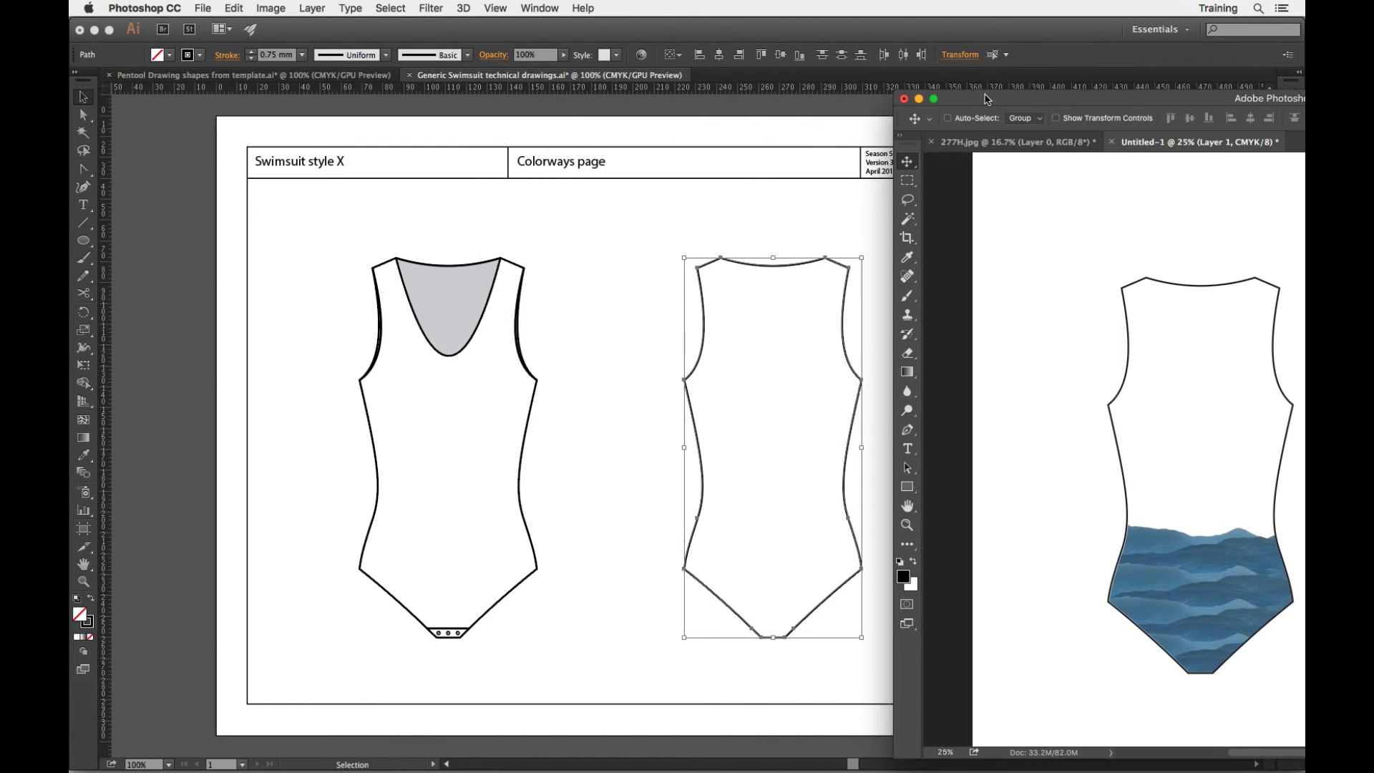
Step: Transfer the cut-out mountain print into the Illustrator document, fit it over the lower part of the back-view swimsuit, and deselect it
drag(1192, 613, 782, 544)
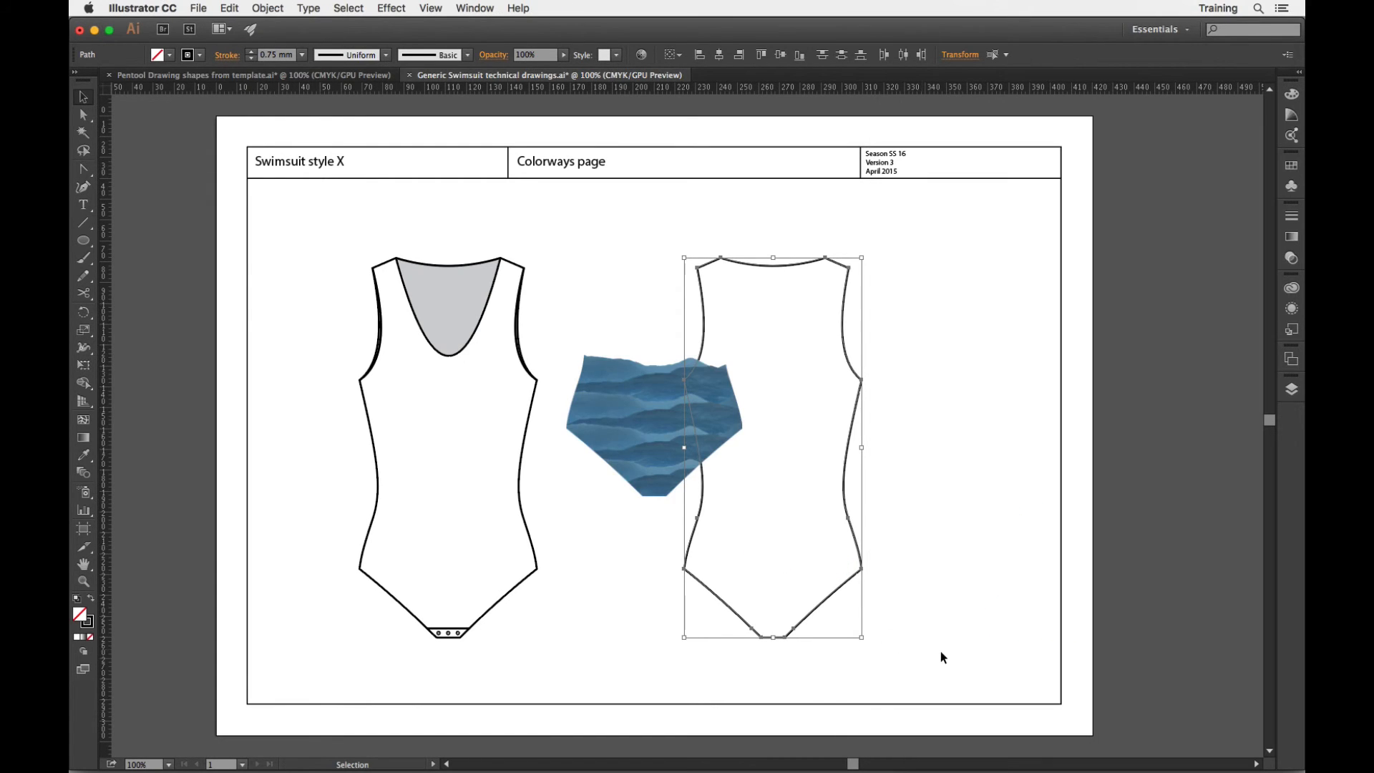
drag(632, 436, 750, 570)
click(973, 631)
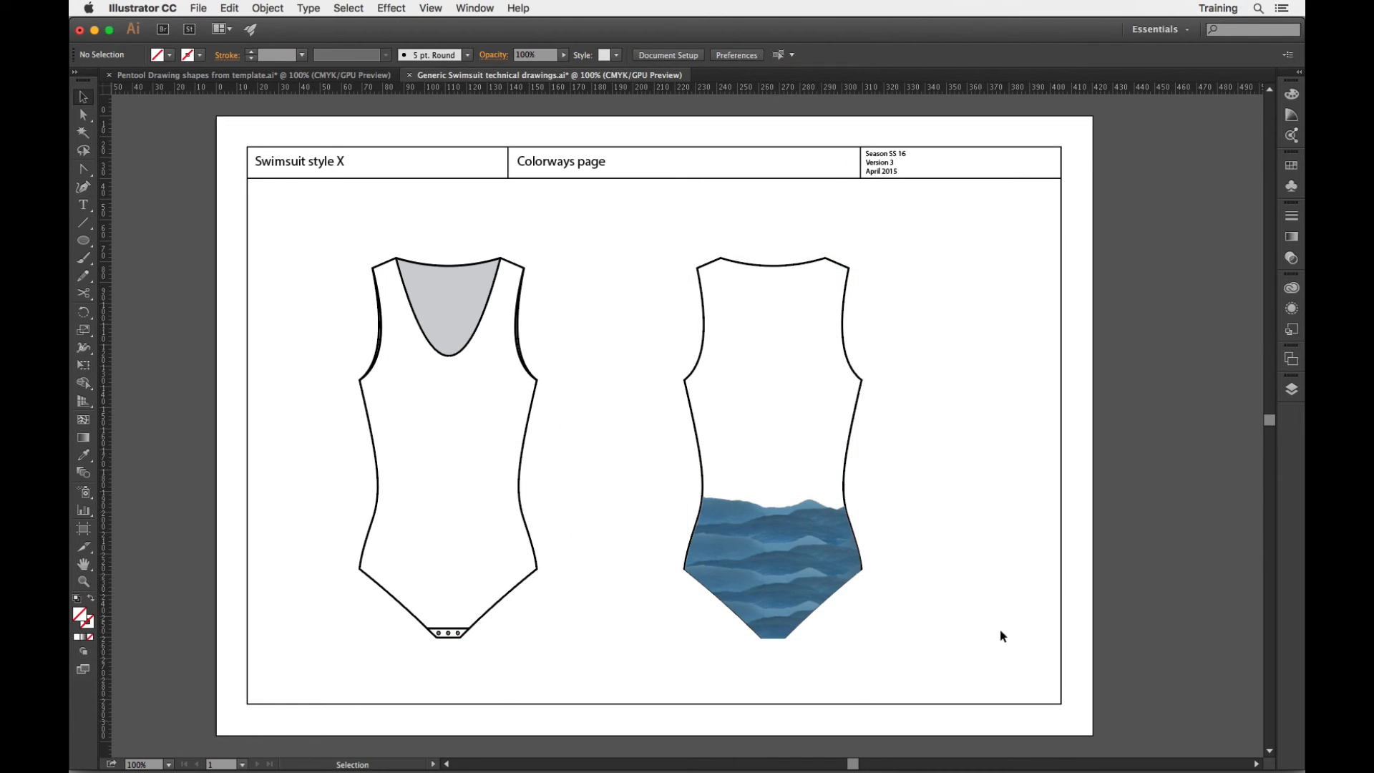
Step: Move the mountain image below all the paths in the Outline back layer so the swimsuit lines sit on top
click(1290, 391)
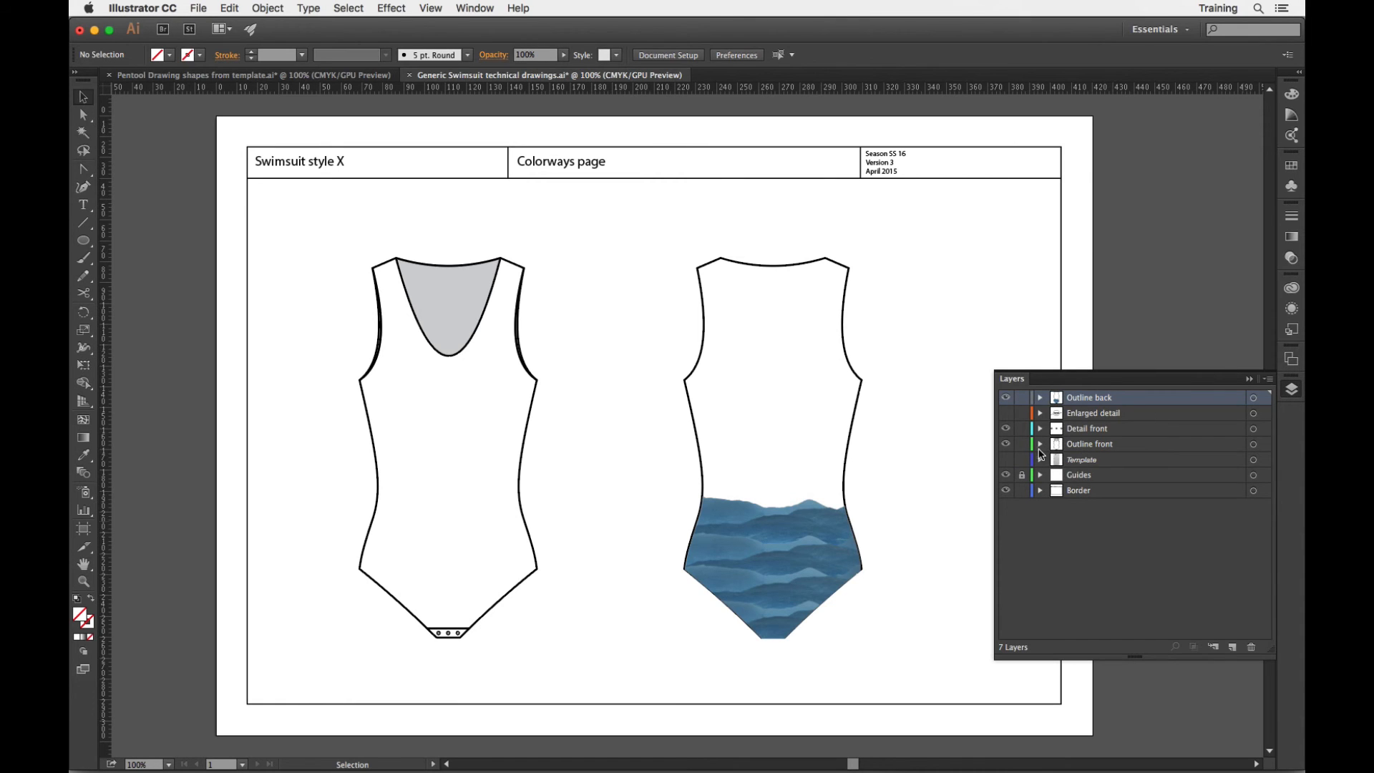
click(1041, 398)
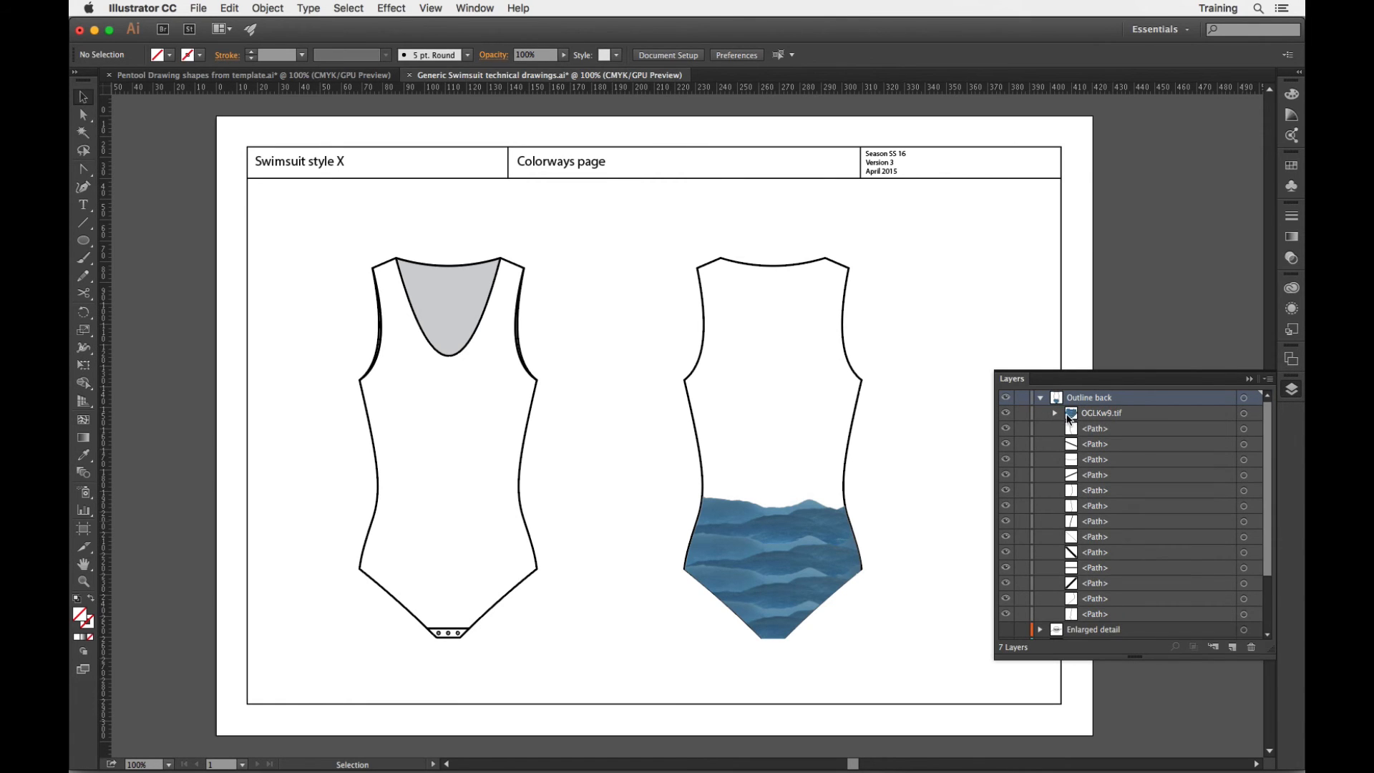
click(1056, 414)
drag(1118, 434, 1089, 546)
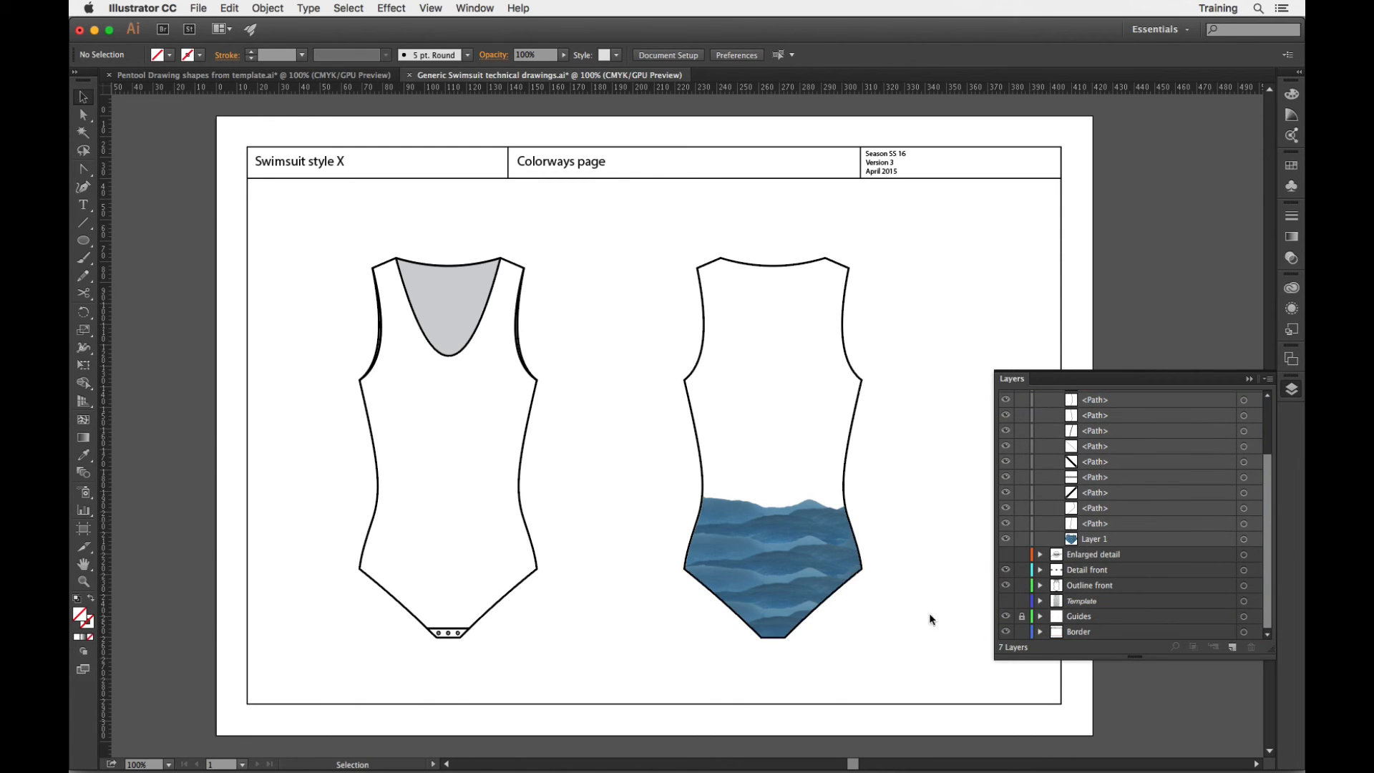
Step: Nudge the mountain image left to X 266.86 mm to close the gap at the swimsuit's side, and deselect it at 100% view
key(z)
drag(680, 553, 892, 710)
drag(660, 547, 829, 672)
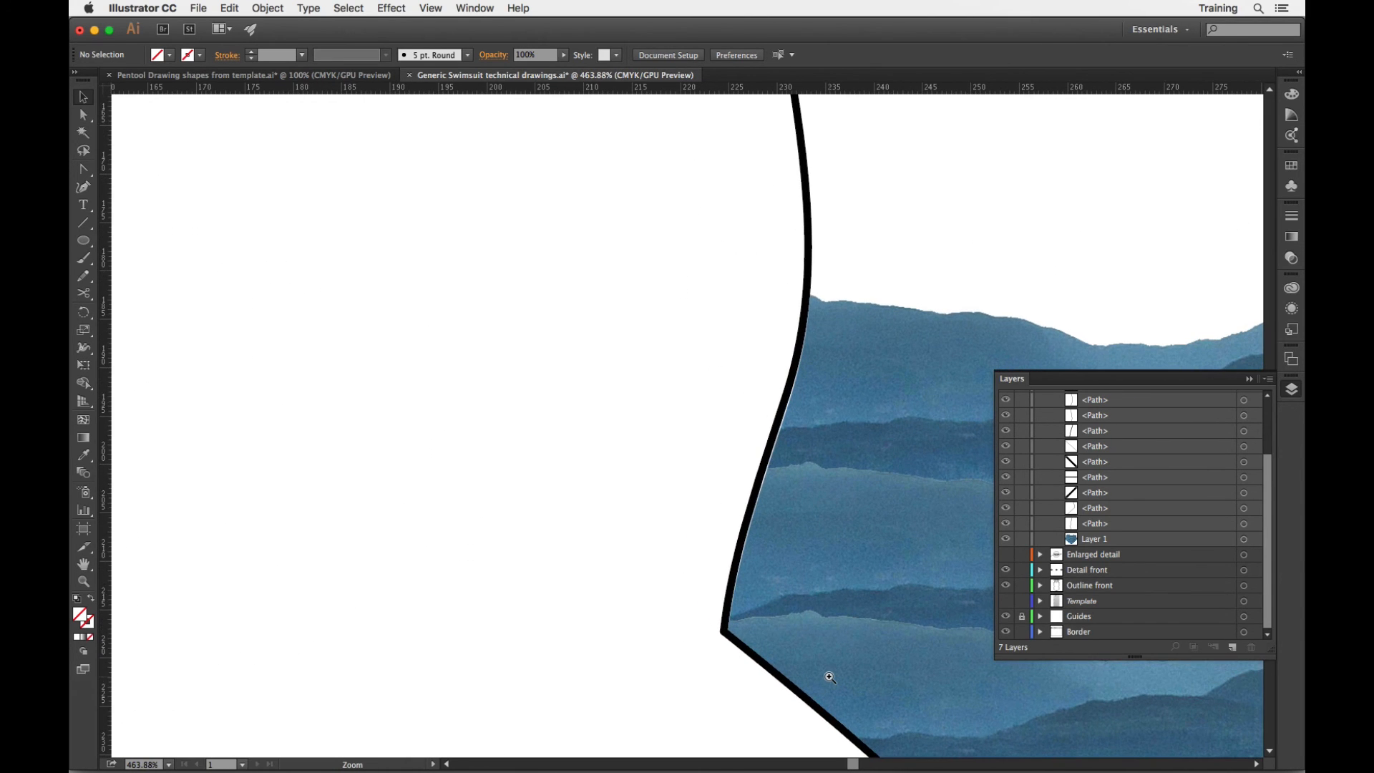
key(v)
click(837, 598)
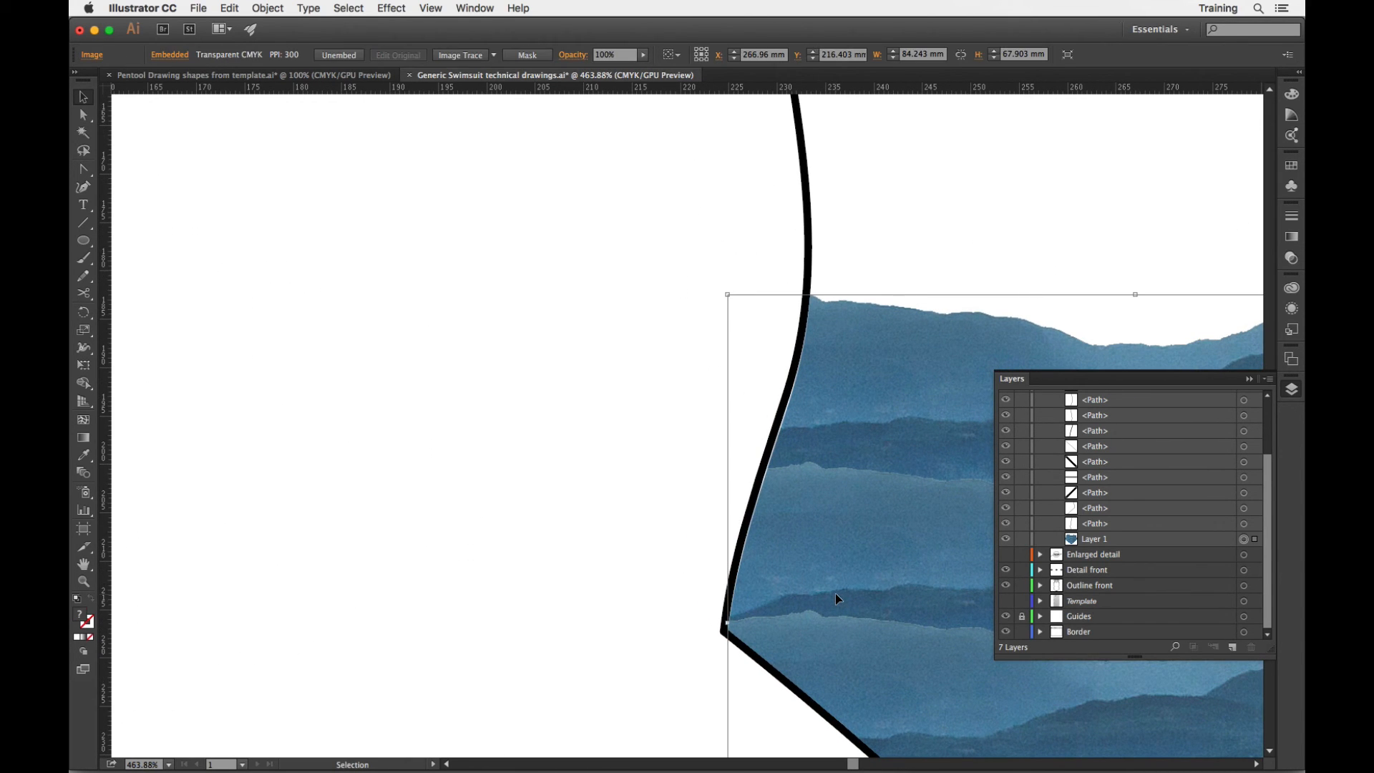
key(Left)
key(Left)
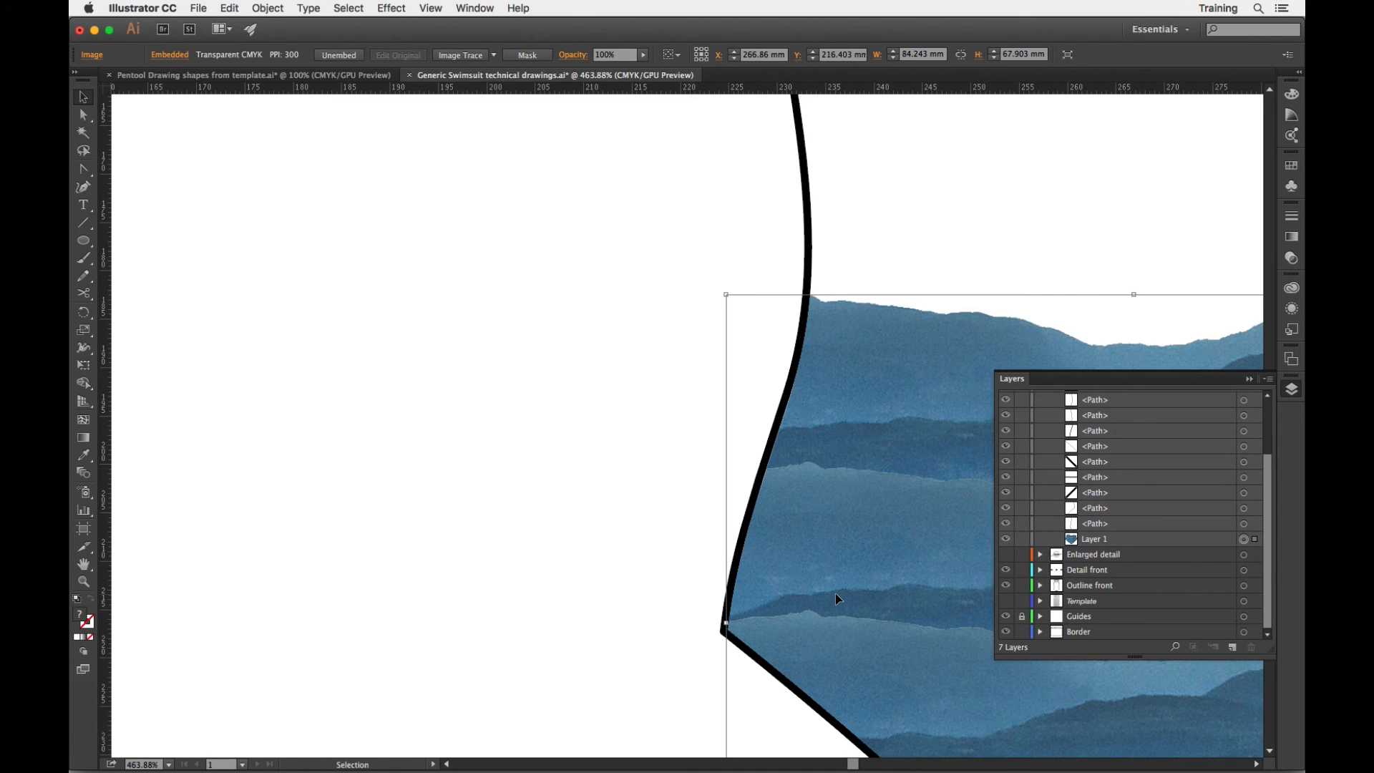
key(a)
key(super+1)
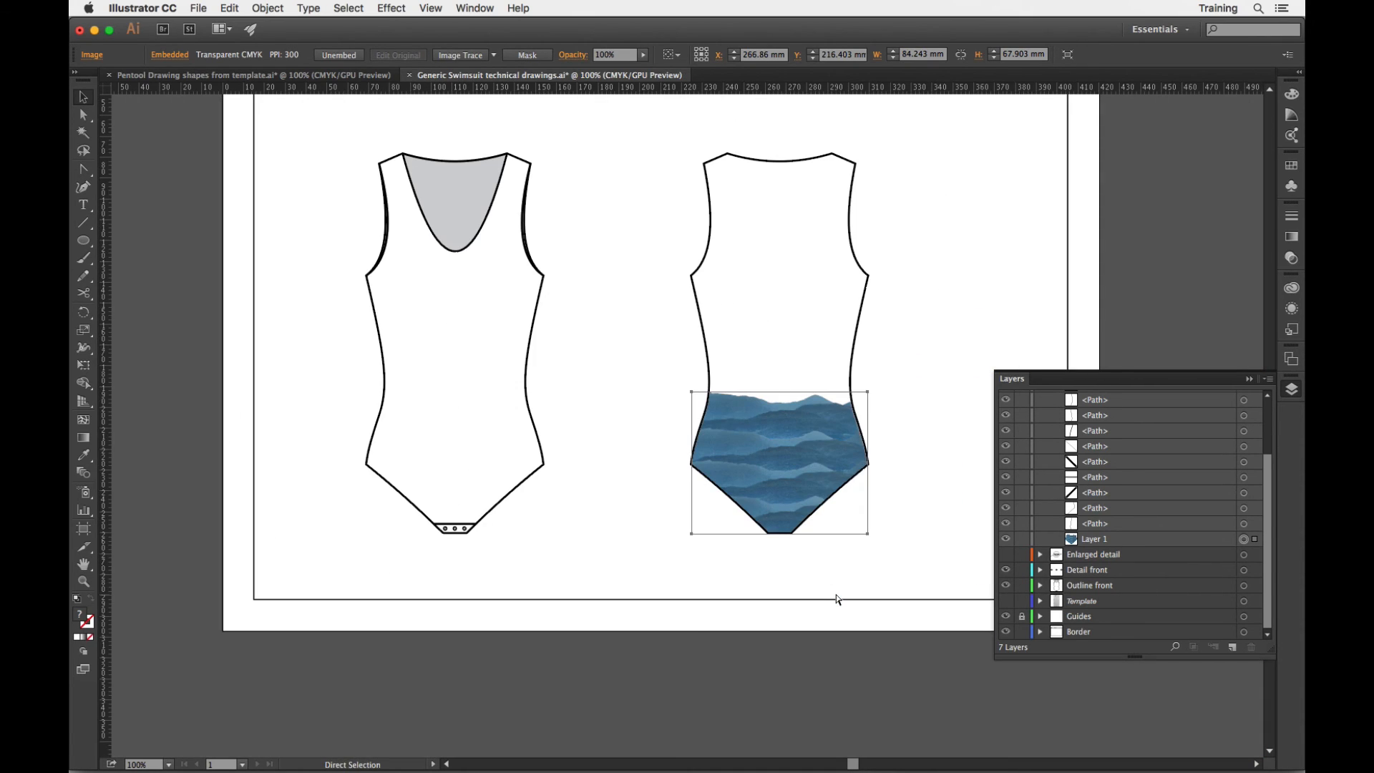
key(v)
click(892, 530)
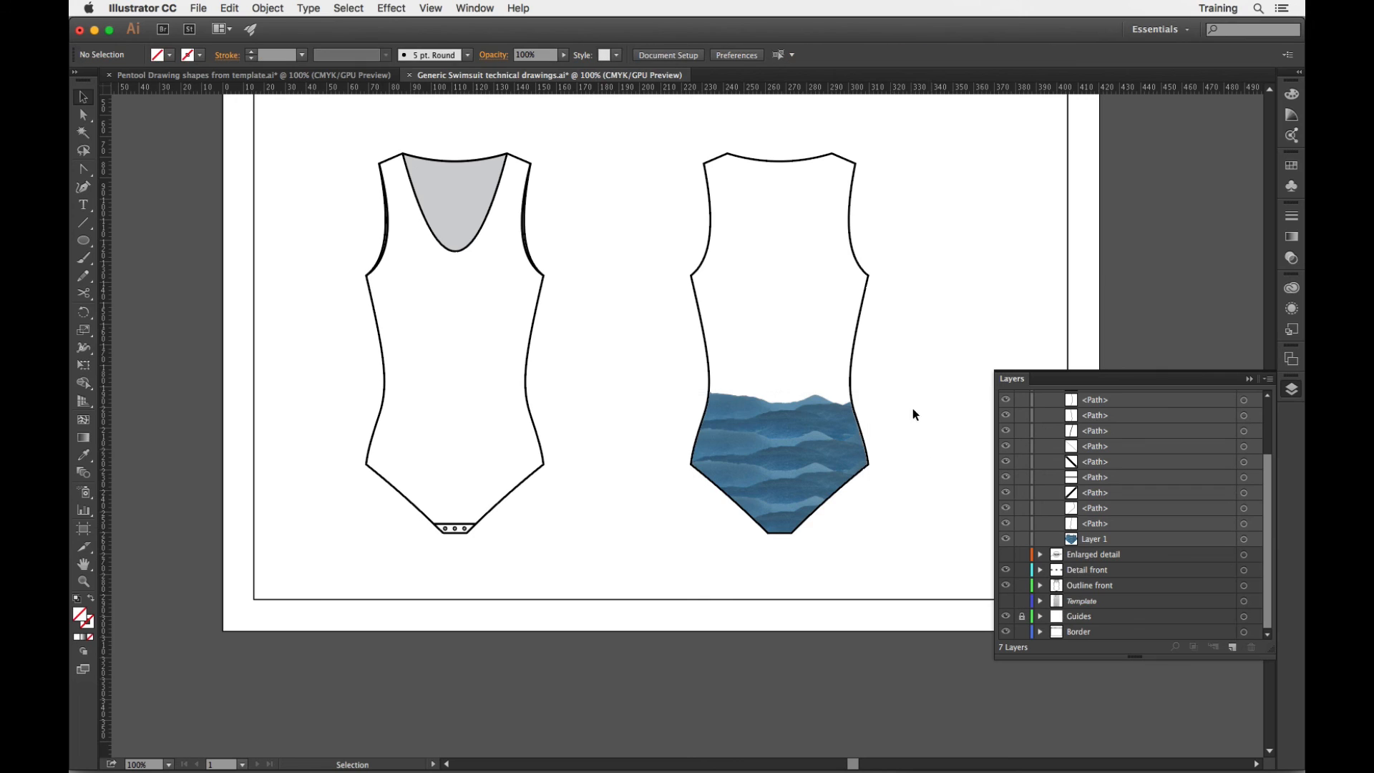
Step: Move the right armhole path of the back-view swimsuit outward from the outline to about X 322 mm
scroll(804, 512, right, 3)
scroll(804, 511, up, 1)
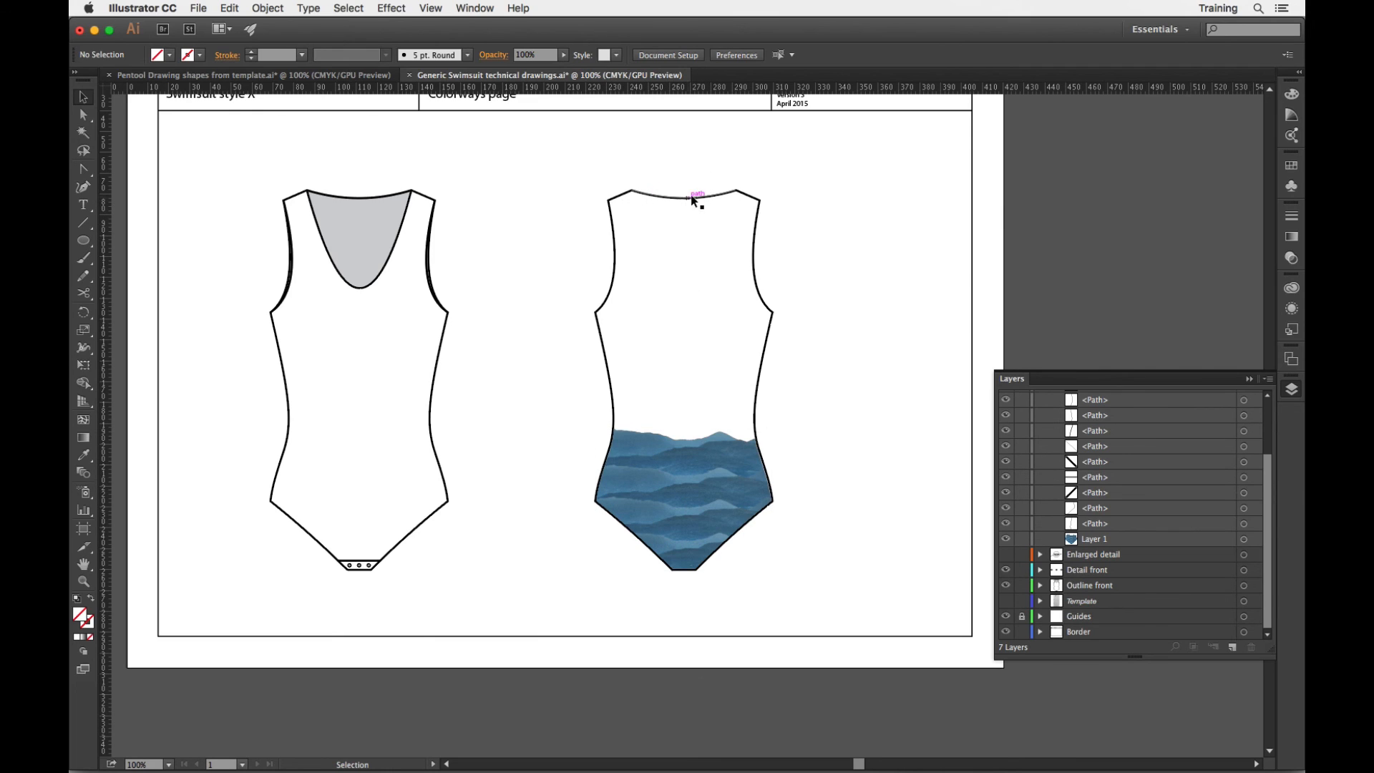
click(756, 223)
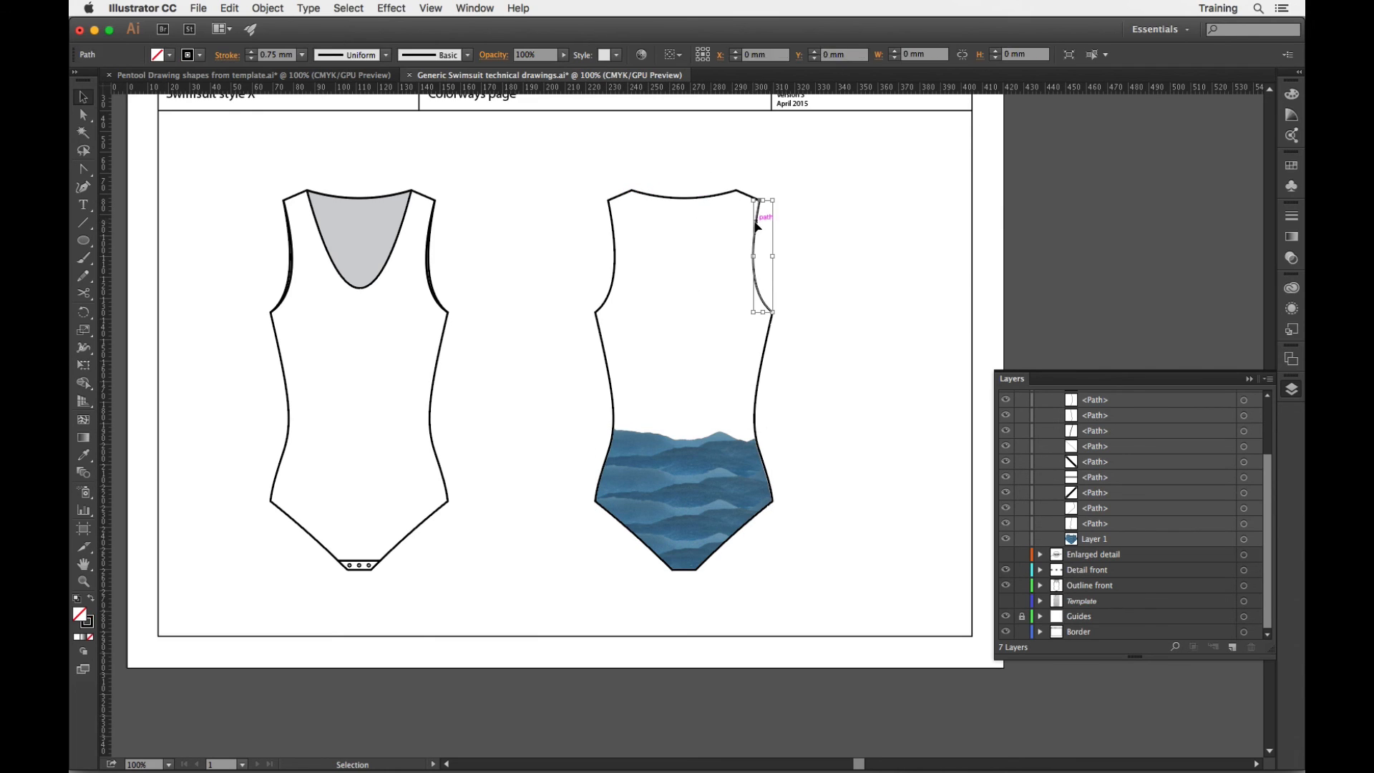
drag(757, 221, 795, 224)
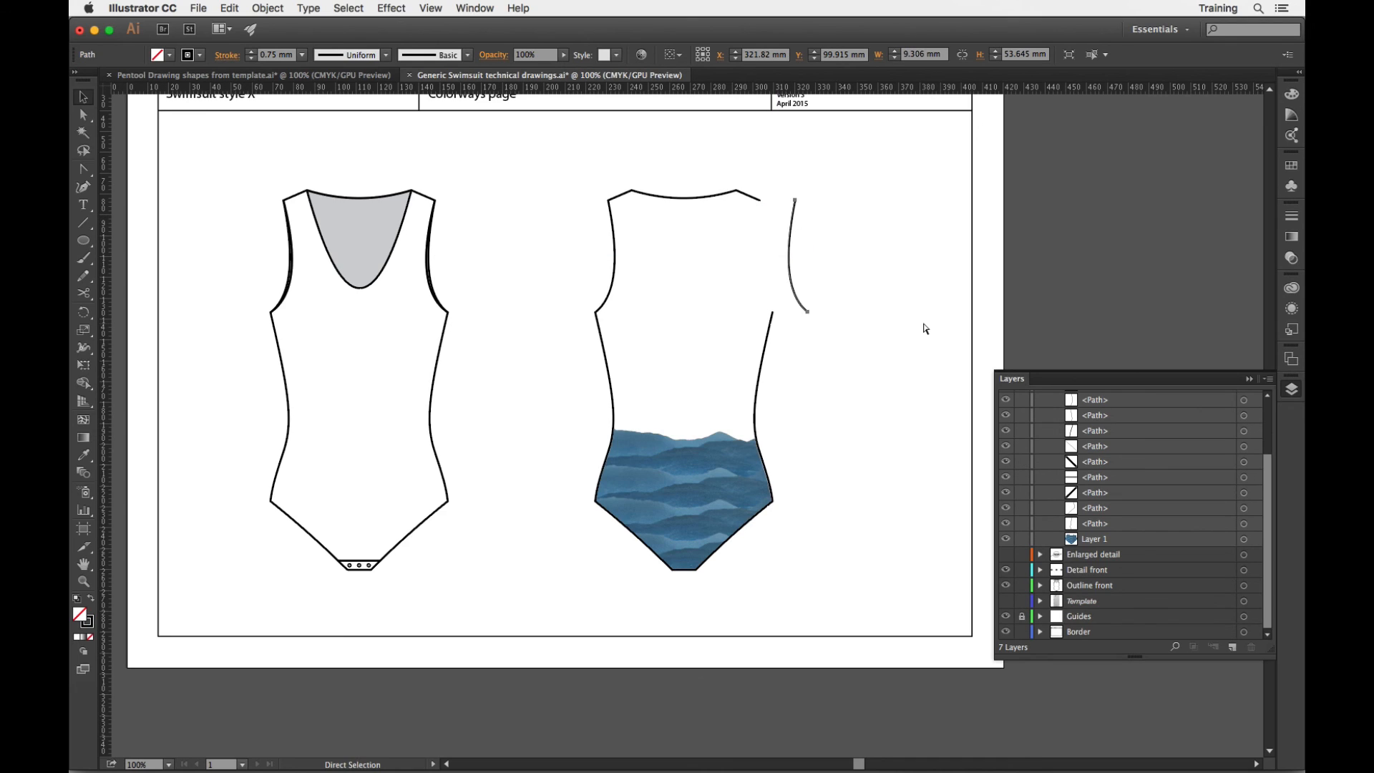